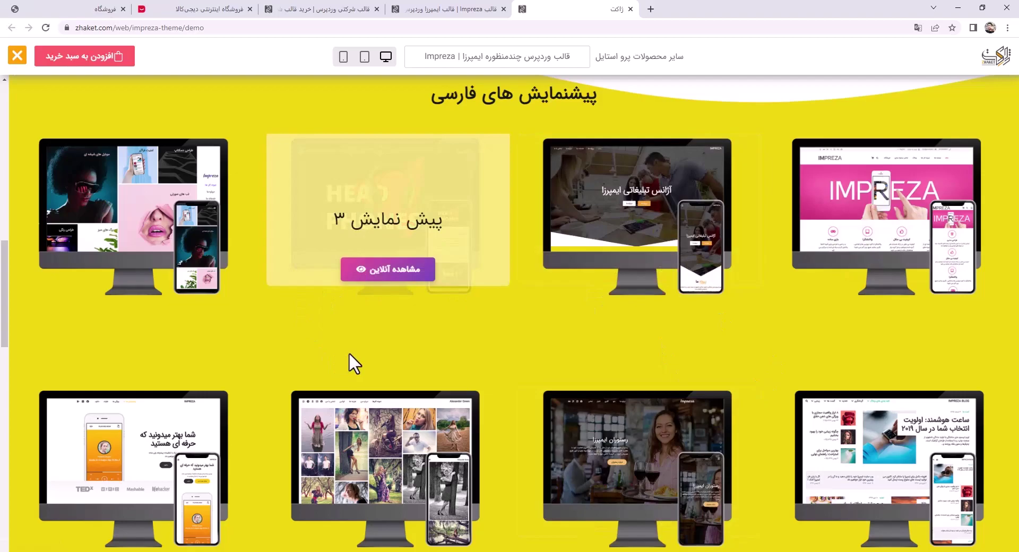
Open preview 2 of the Persian Impreza theme demos (پیش نمایش ۲) in a new tab.
mouse_move(631, 238)
right_click(654, 266)
click(685, 271)
right_click(893, 193)
click(937, 201)
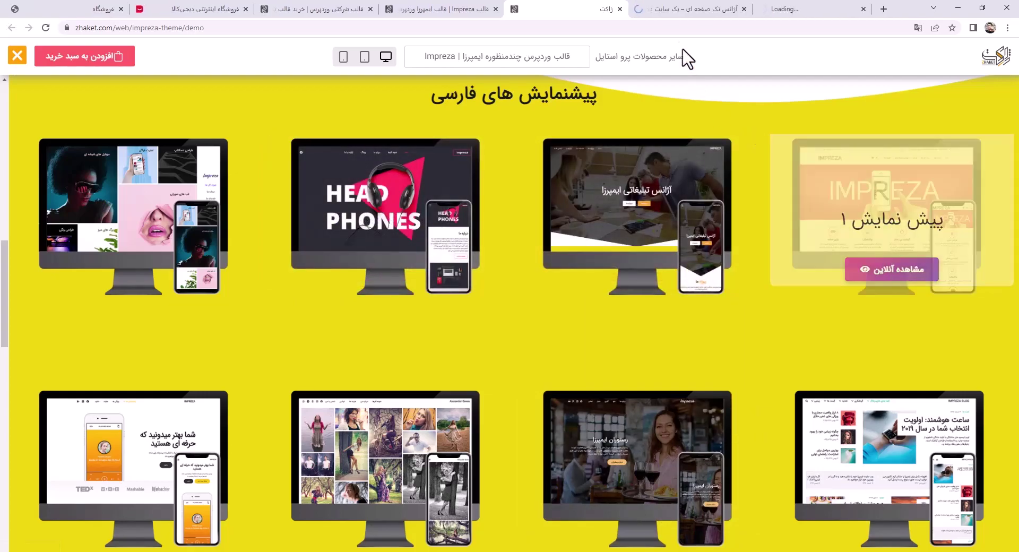
click(701, 10)
click(811, 10)
click(866, 9)
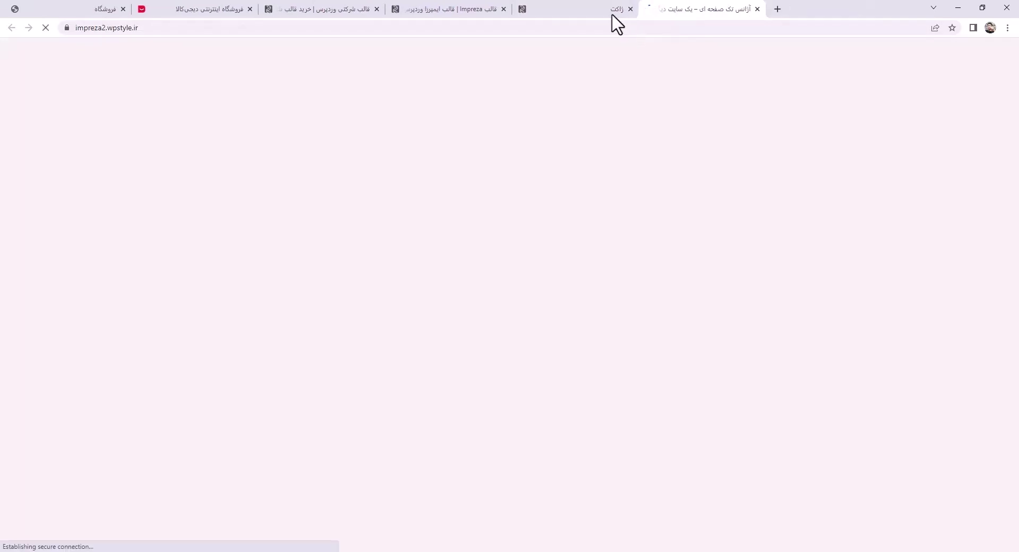
click(613, 9)
Open preview 1 of the Persian Impreza demos in a new tab and switch to the advertising agency demo.
mouse_move(877, 156)
right_click(896, 268)
click(913, 276)
click(682, 9)
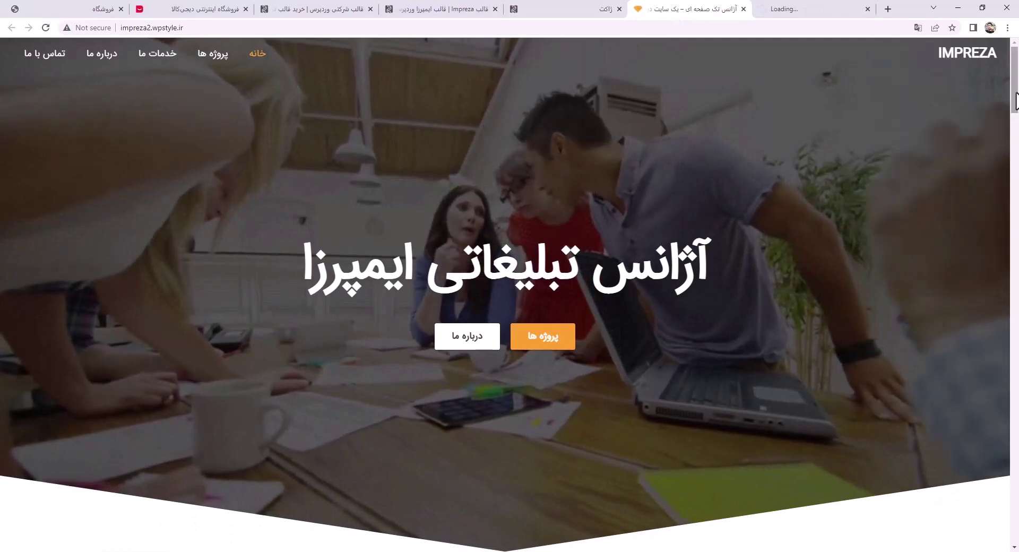
Look through the home pages of the advertising agency demo and the pink Impreza preview 1 demo.
drag(1014, 90, 844, 10)
click(844, 10)
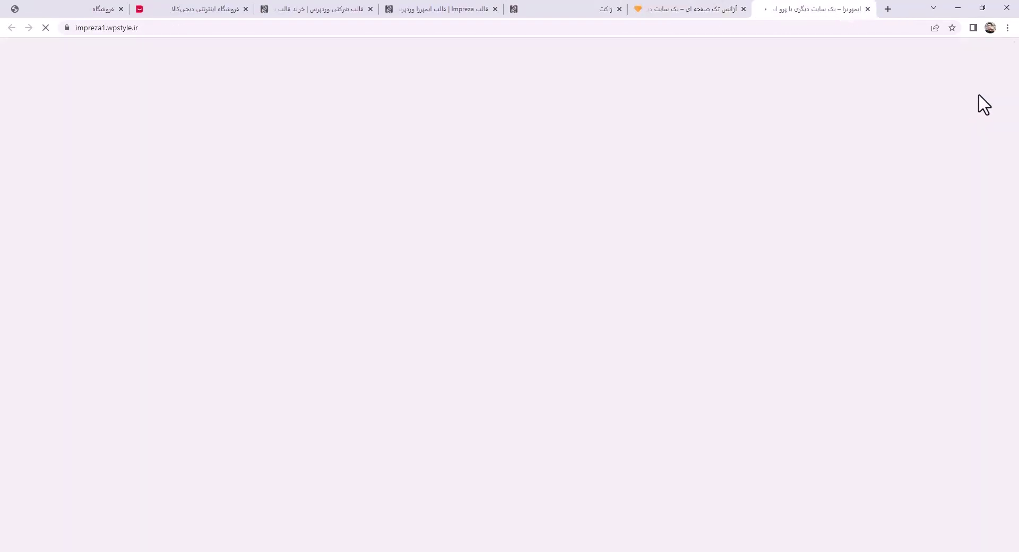
drag(1017, 85, 1015, 50)
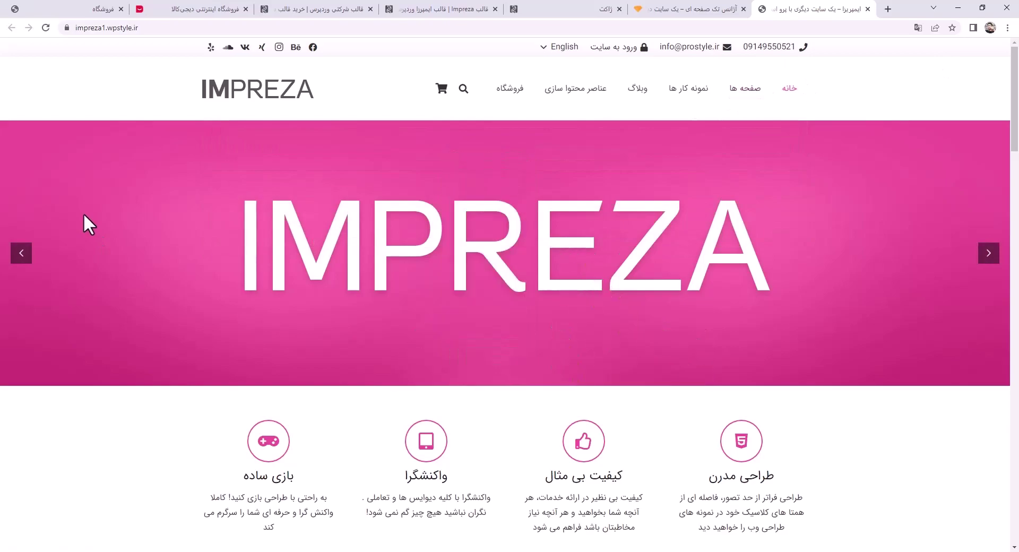
mouse_move(1014, 102)
mouse_down()
mouse_move(1011, 520)
mouse_move(1012, 100)
mouse_up()
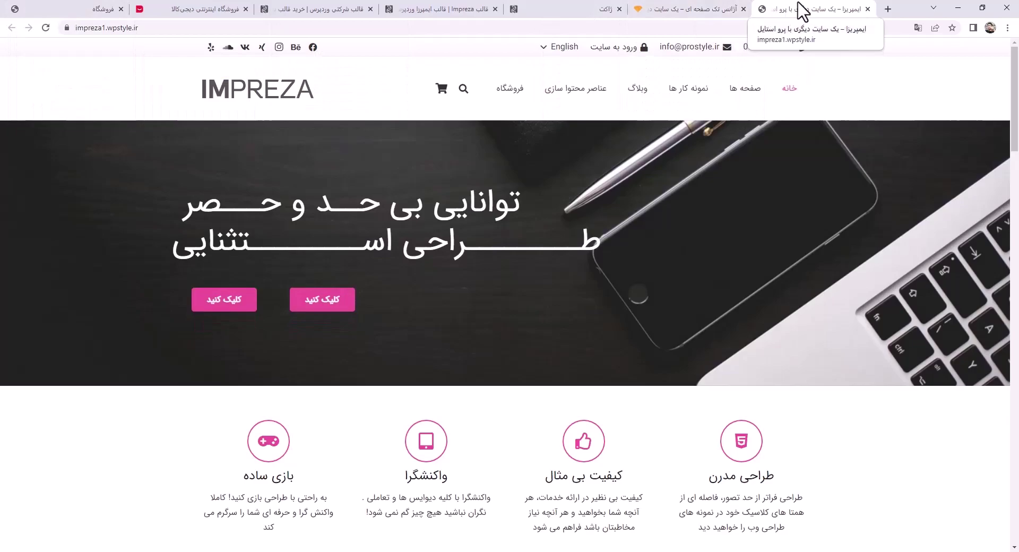
Close both Impreza demos, the demo gallery, the Impreza product page and the corporate theme category page.
key(ctrl+w)
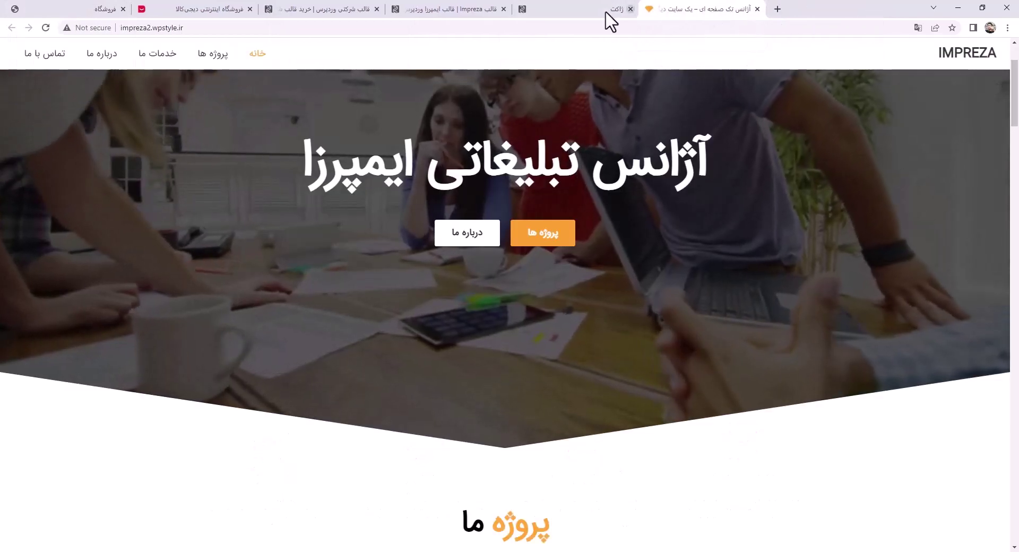
key(ctrl+w)
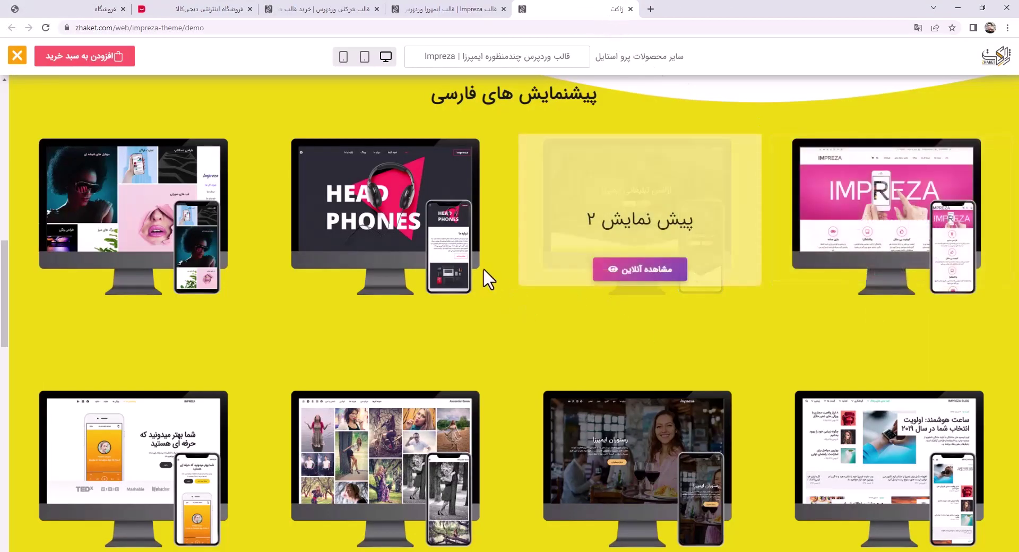
key(ctrl+w)
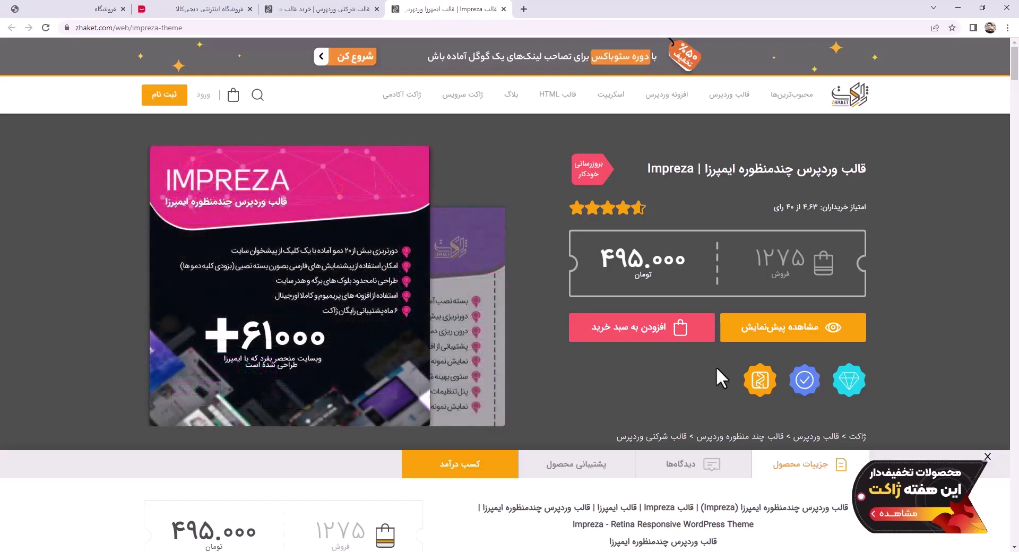
click(503, 9)
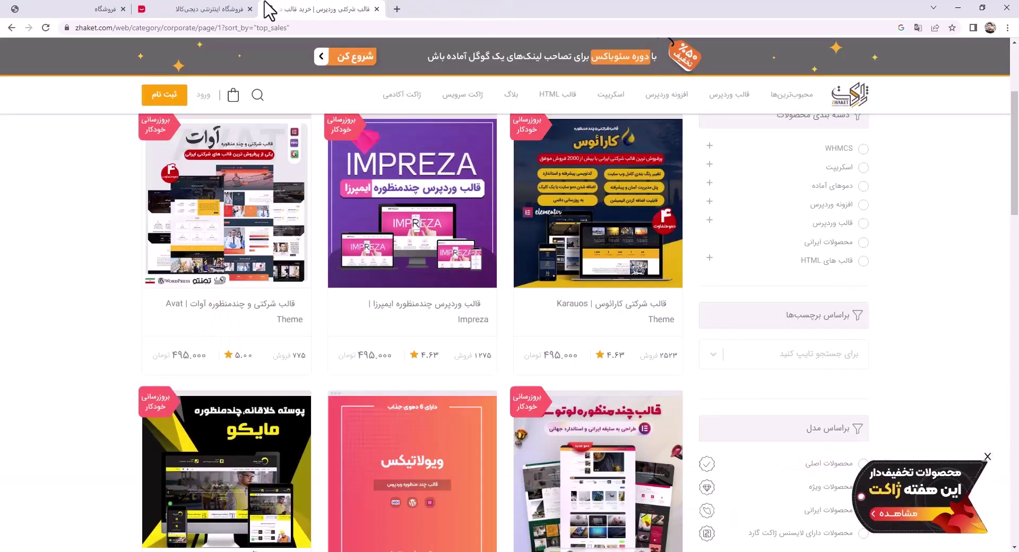
middle_click(280, 6)
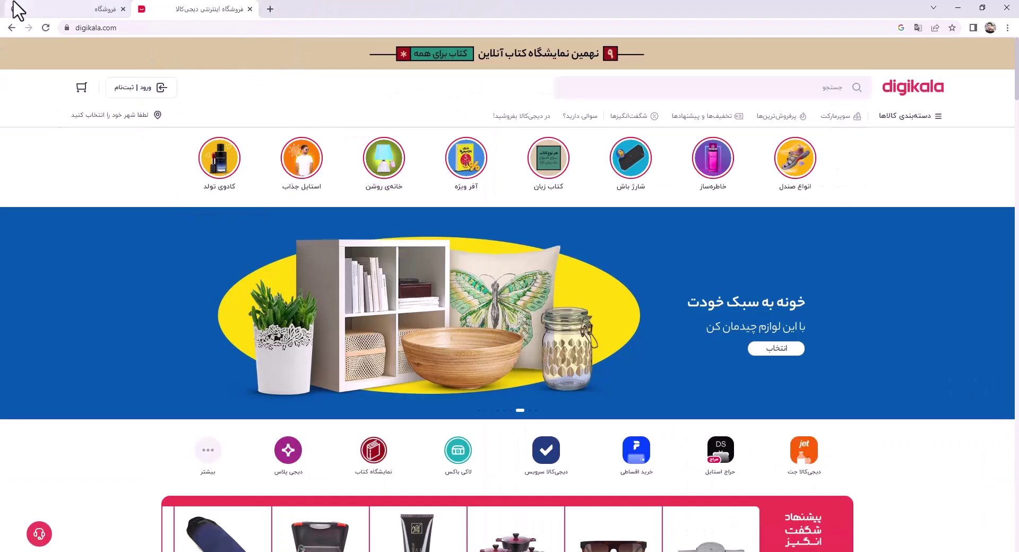
Go back to the local store site and open its WordPress dashboard in a new tab.
click(46, 10)
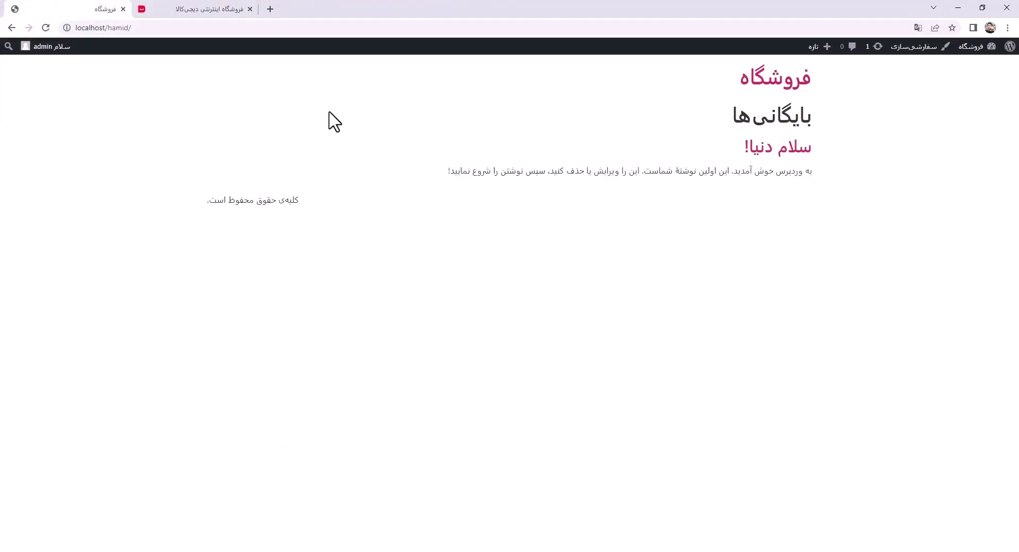
right_click(973, 48)
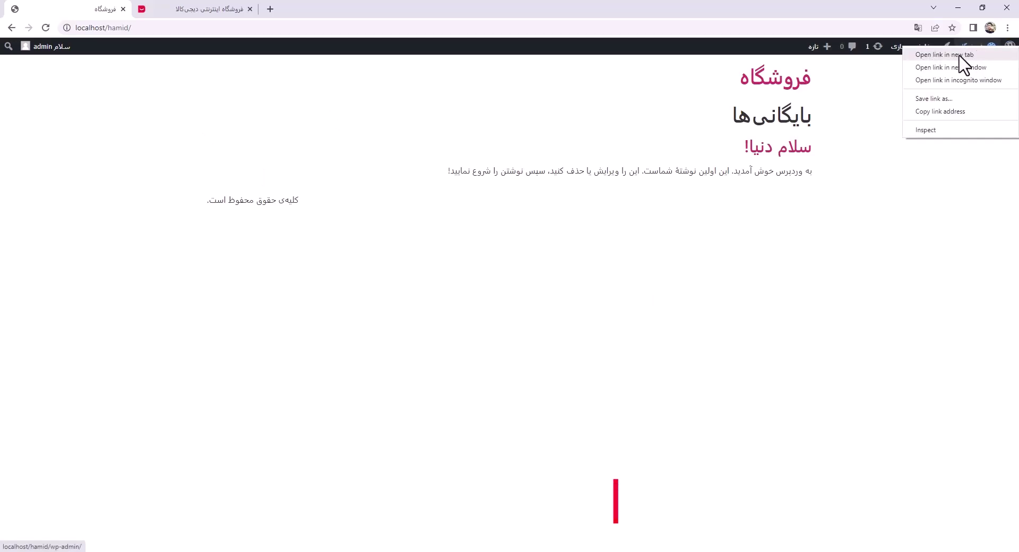
click(947, 56)
click(234, 12)
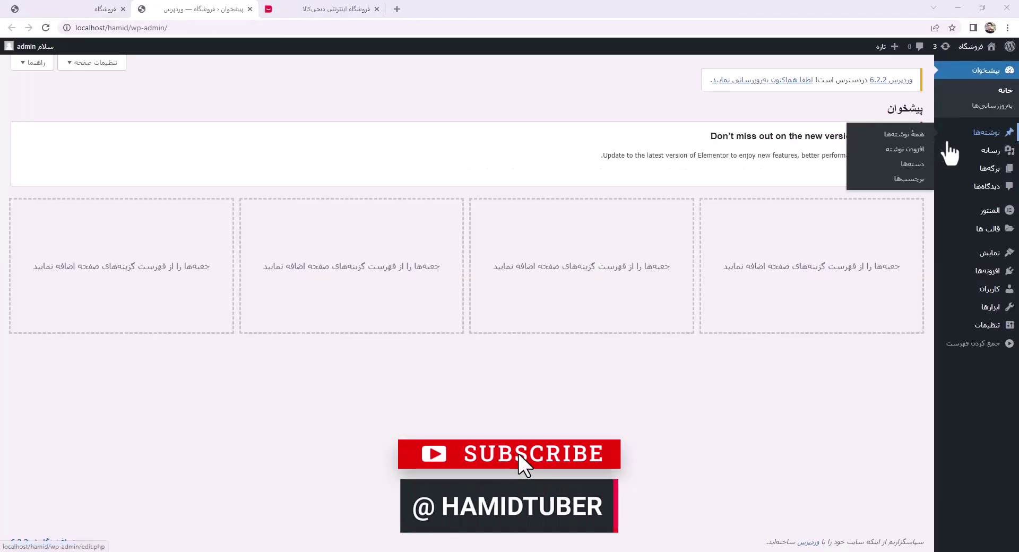
Open the page for adding plugins and install the Classic Editor plugin (ویرایشگر کلاسیک).
mouse_move(984, 275)
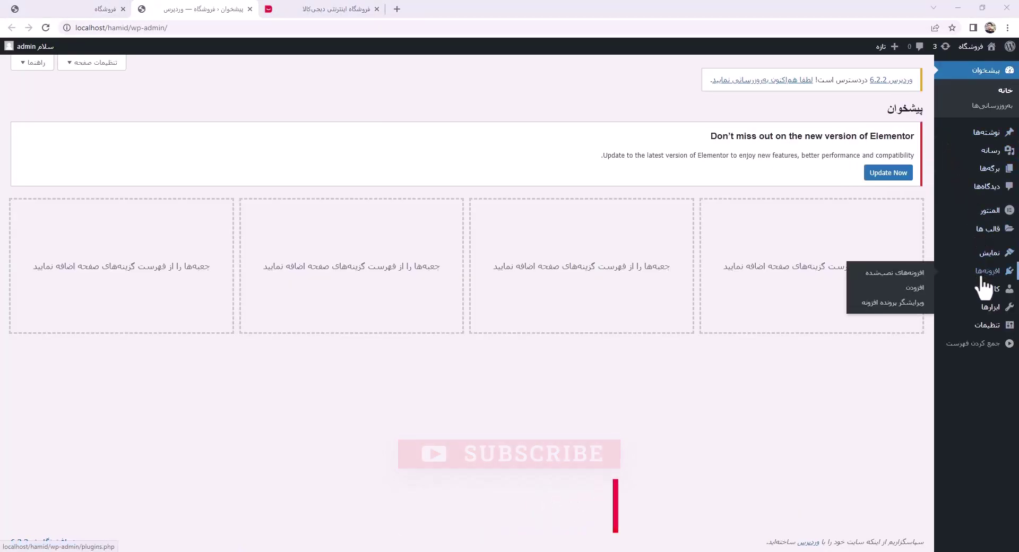
click(918, 290)
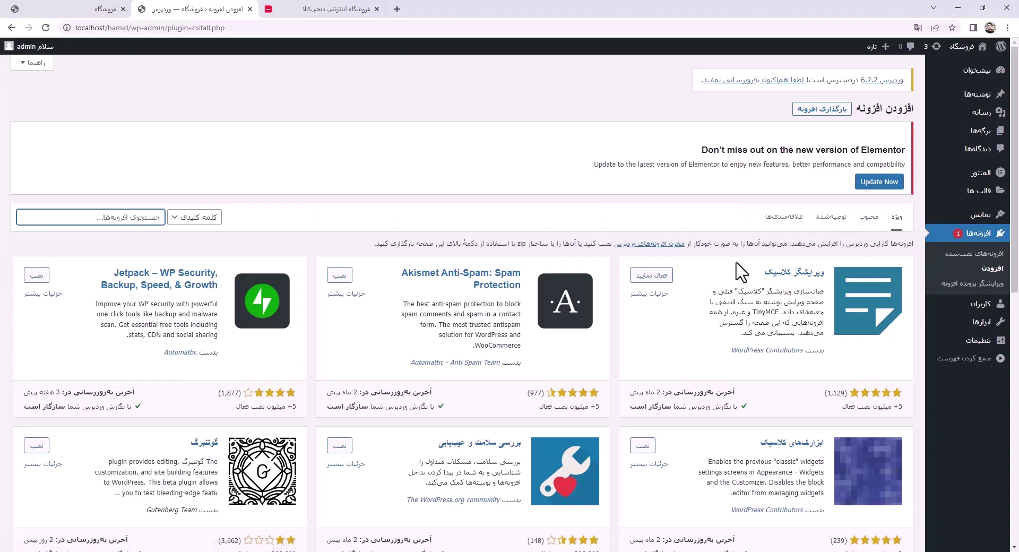
click(45, 27)
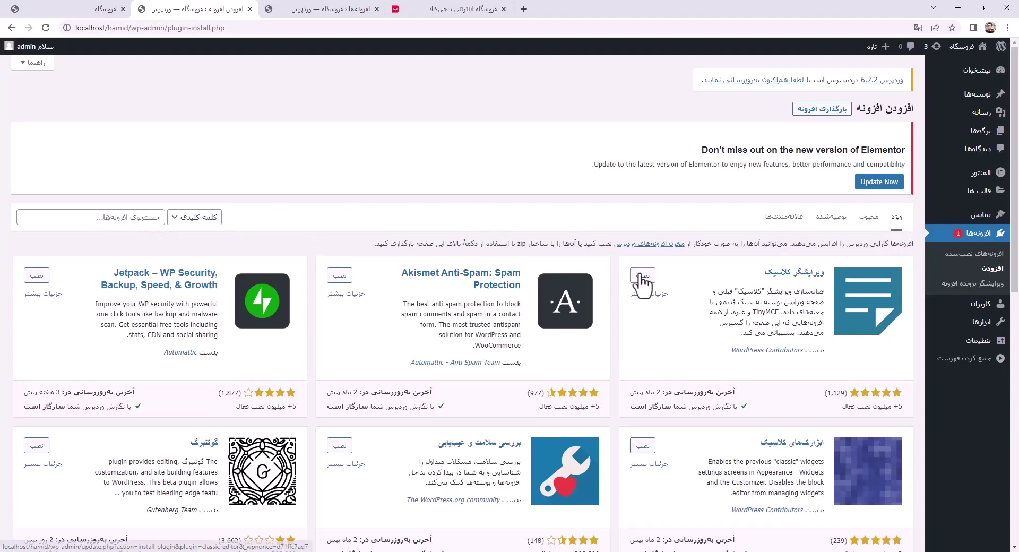
click(643, 275)
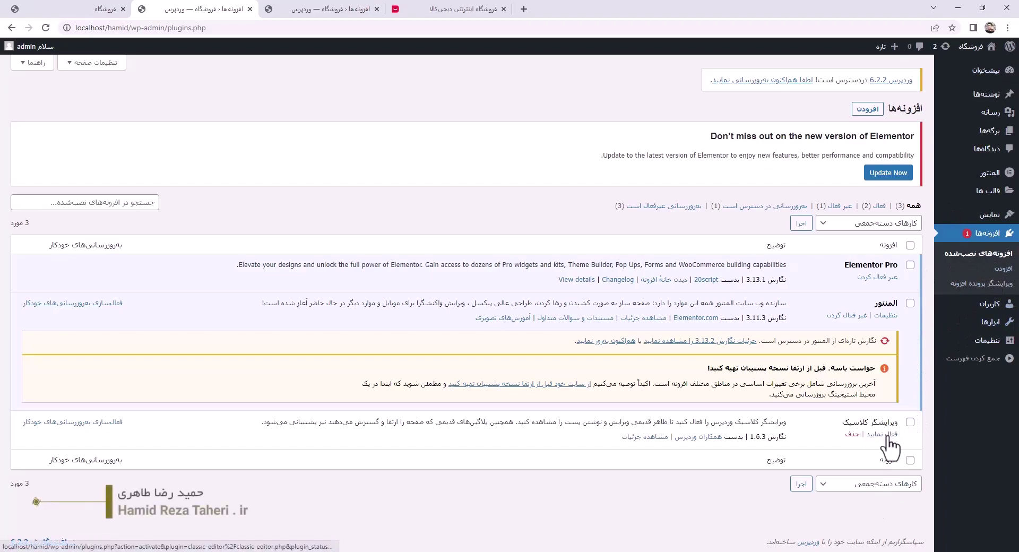
Activate the Classic Editor plugin with the bulk action فعال نمایید, dismiss the notice and check the store's front page.
click(883, 485)
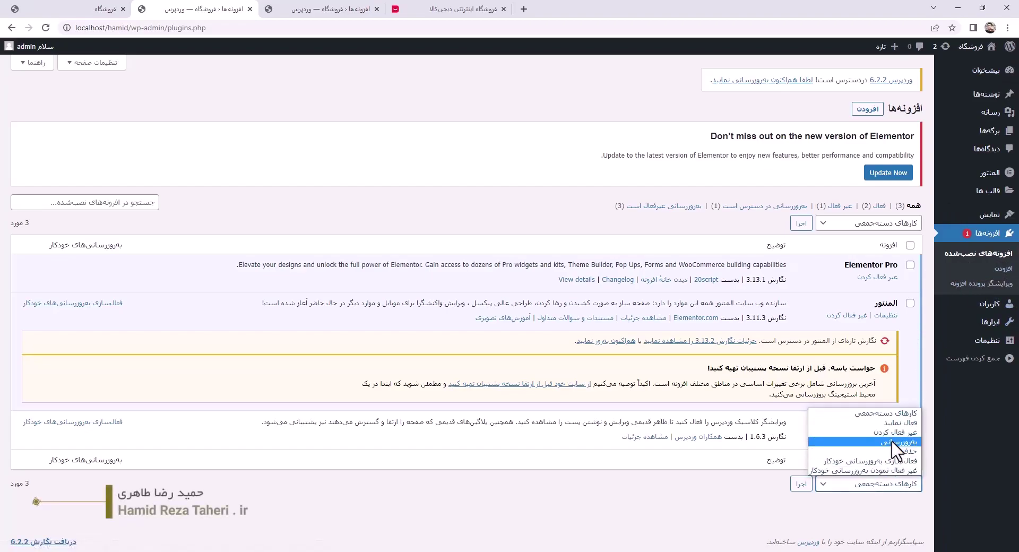
click(849, 423)
click(801, 484)
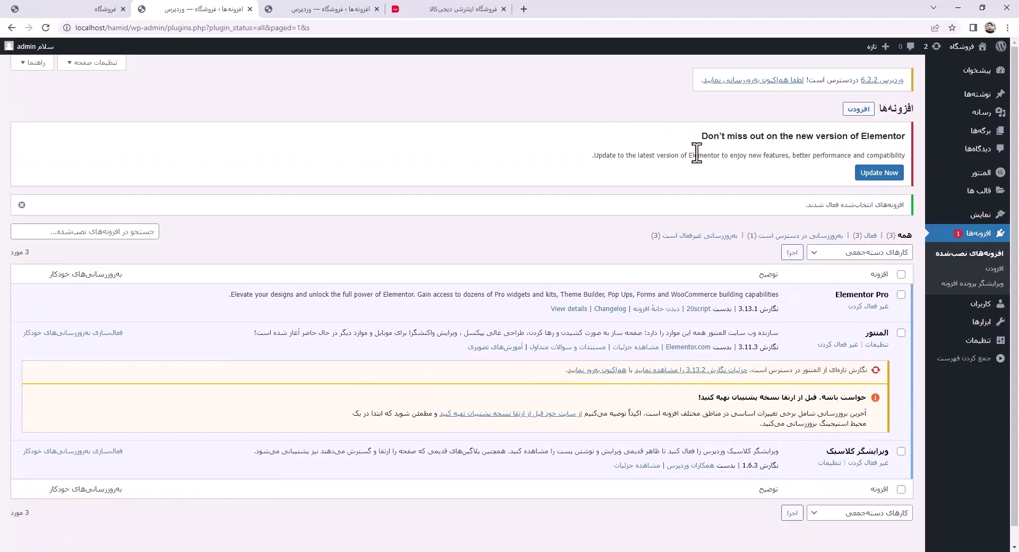
click(22, 205)
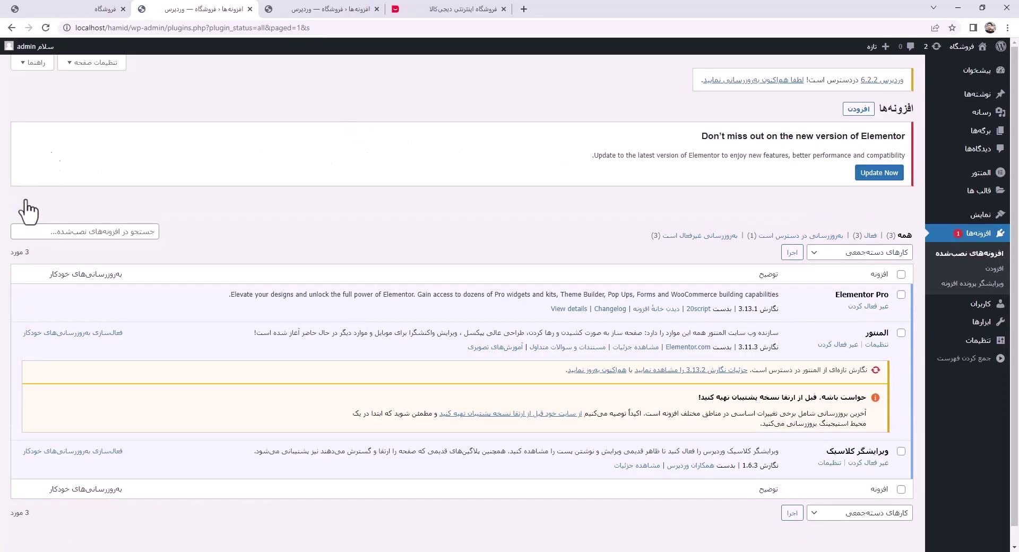
click(90, 8)
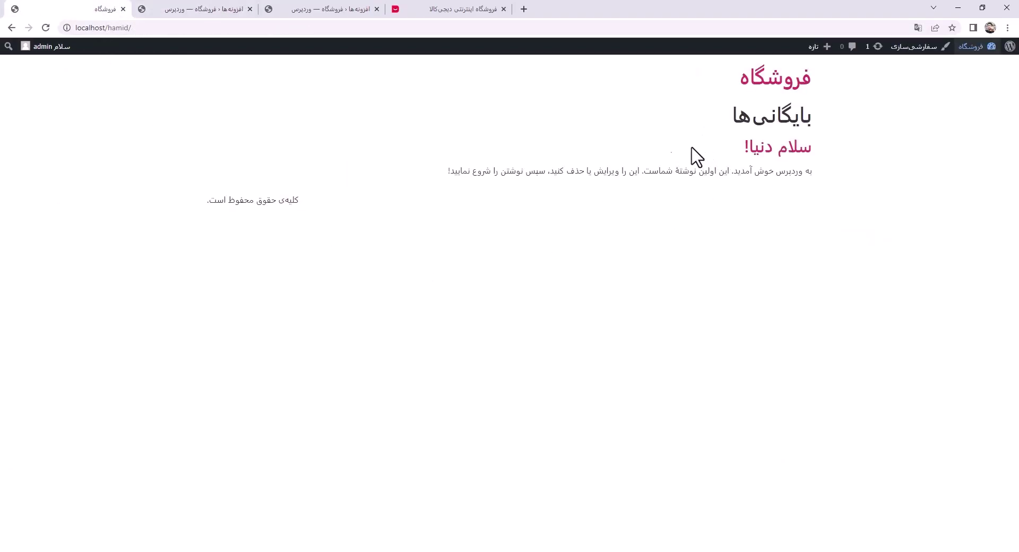
click(218, 8)
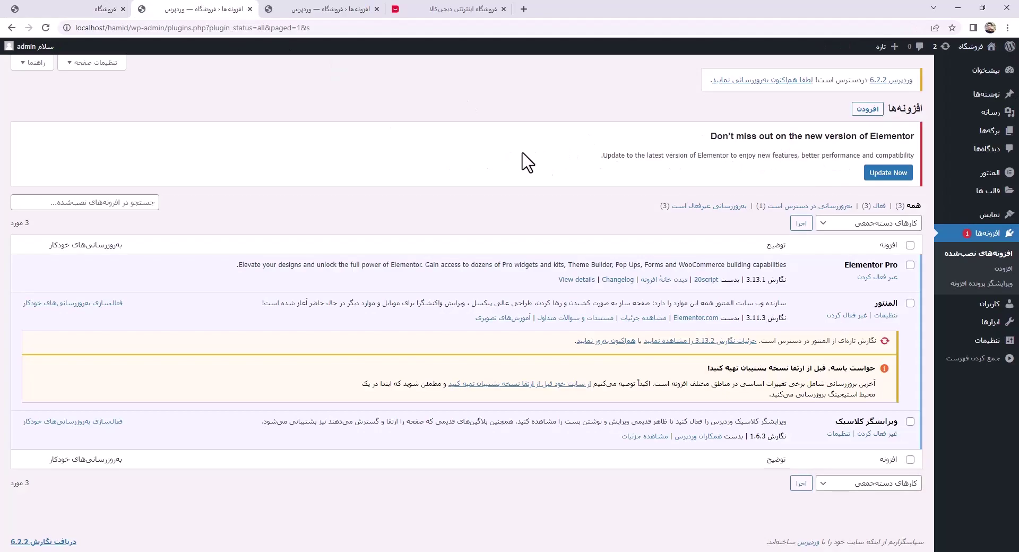
Publish a new page titled "صفحه اصلی" and check it in the list of all pages.
mouse_move(992, 137)
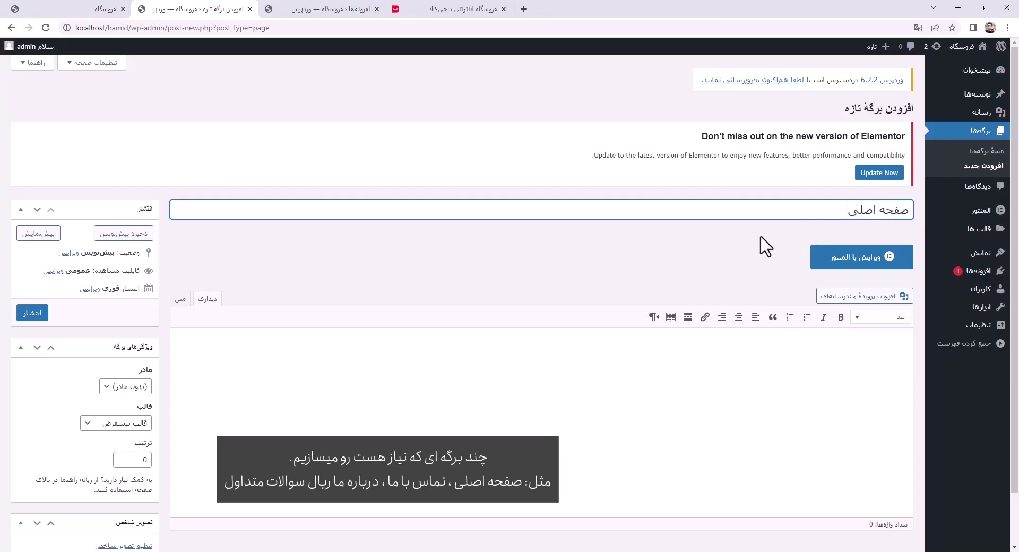
click(33, 313)
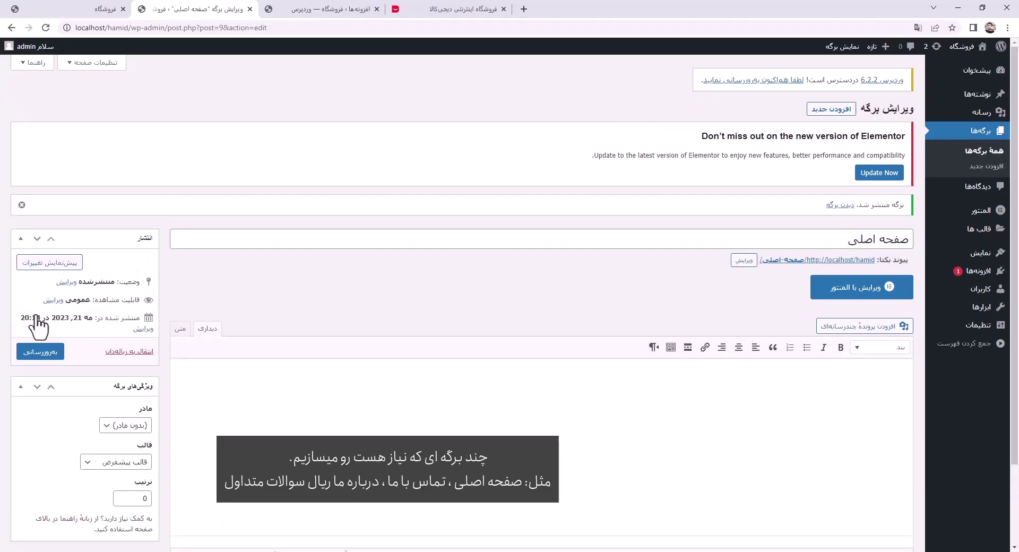
click(991, 153)
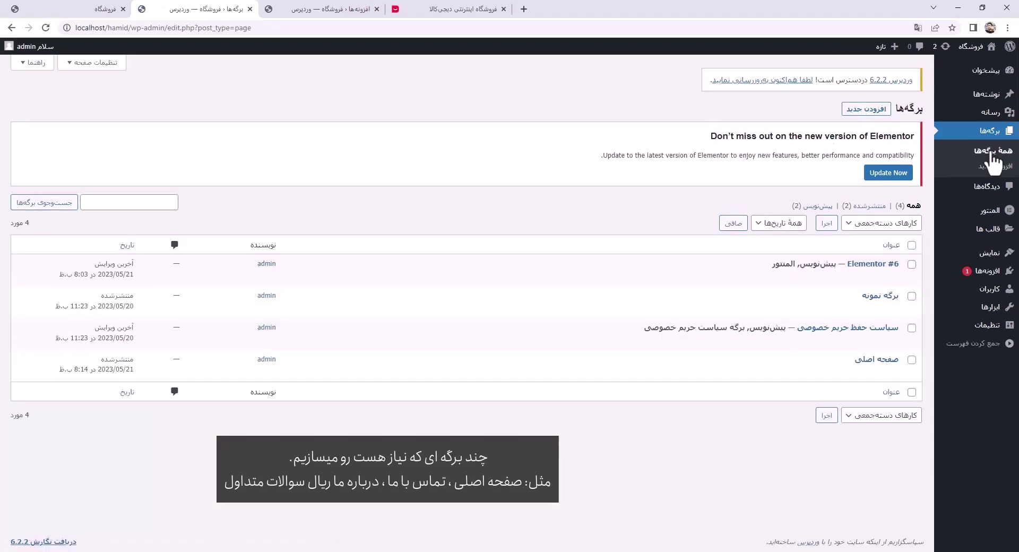
mouse_move(865, 382)
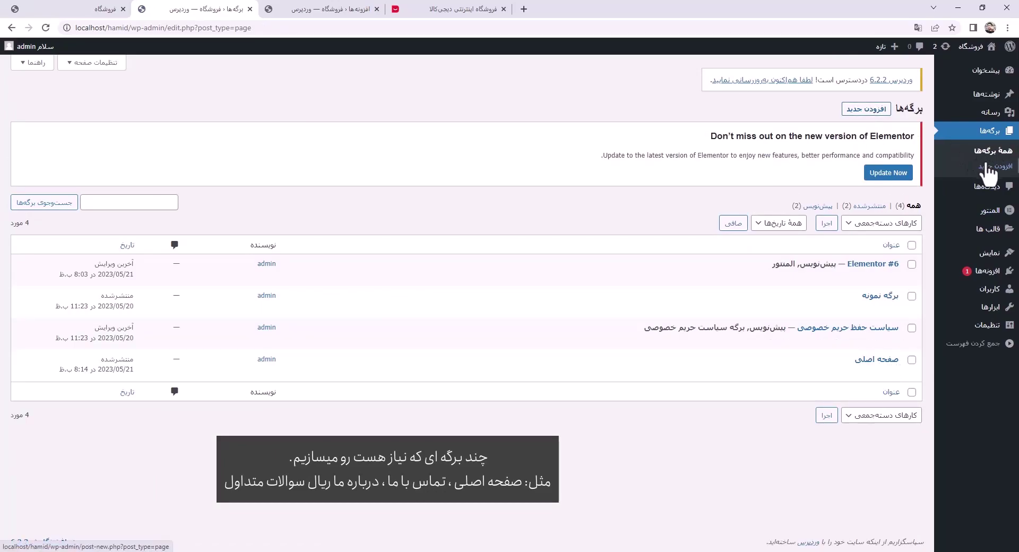
Create and publish two new pages titled "درباره ما" and "تماس با ما".
click(867, 109)
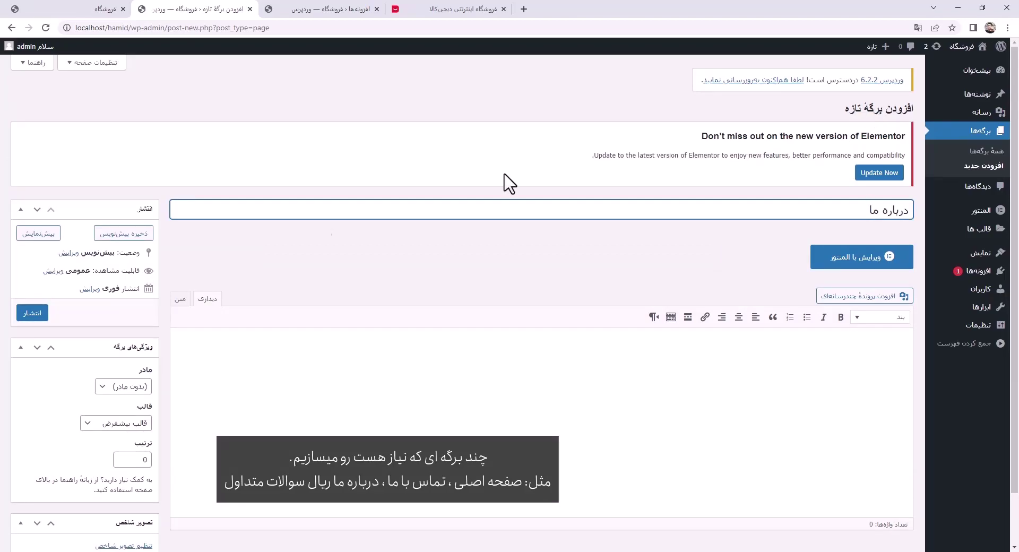
click(32, 313)
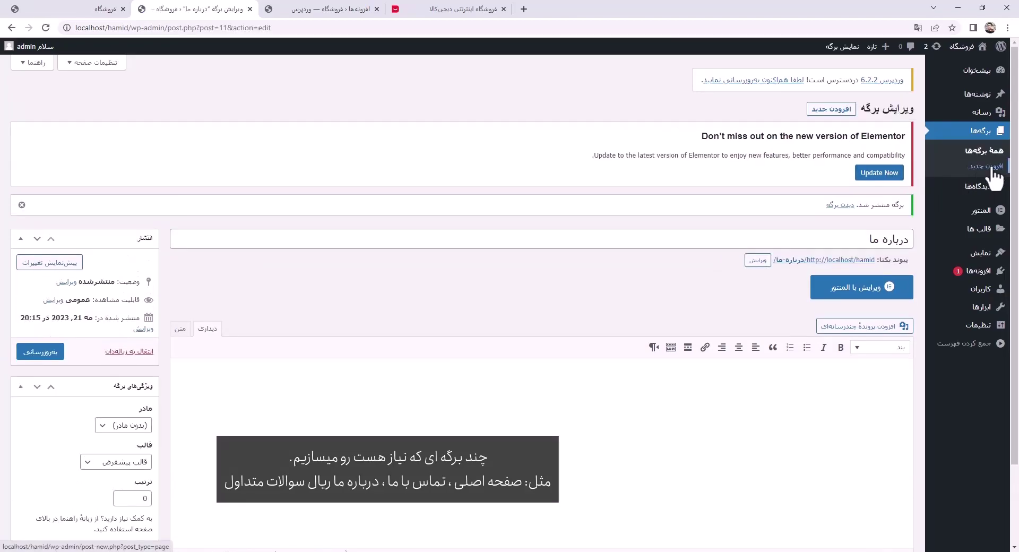
click(828, 110)
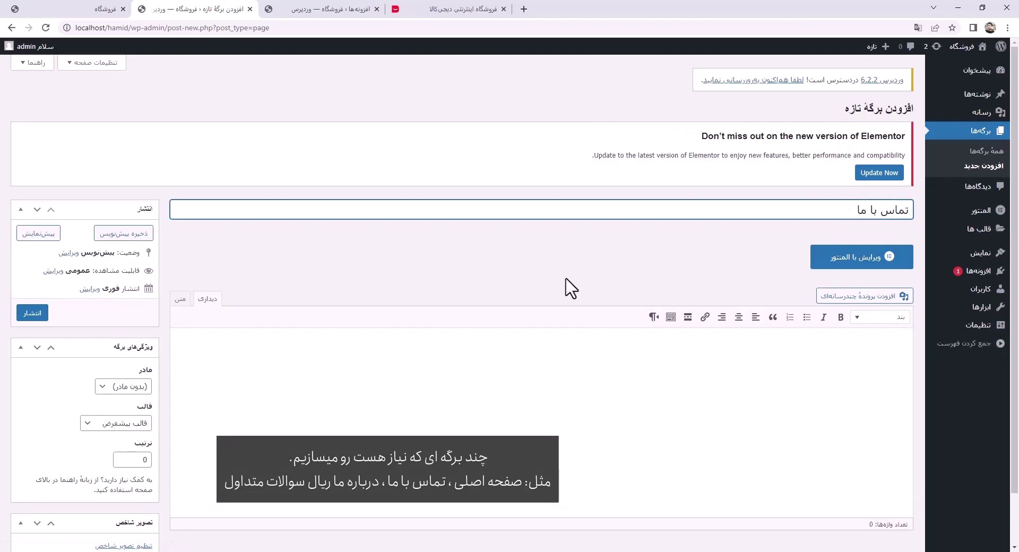
click(32, 313)
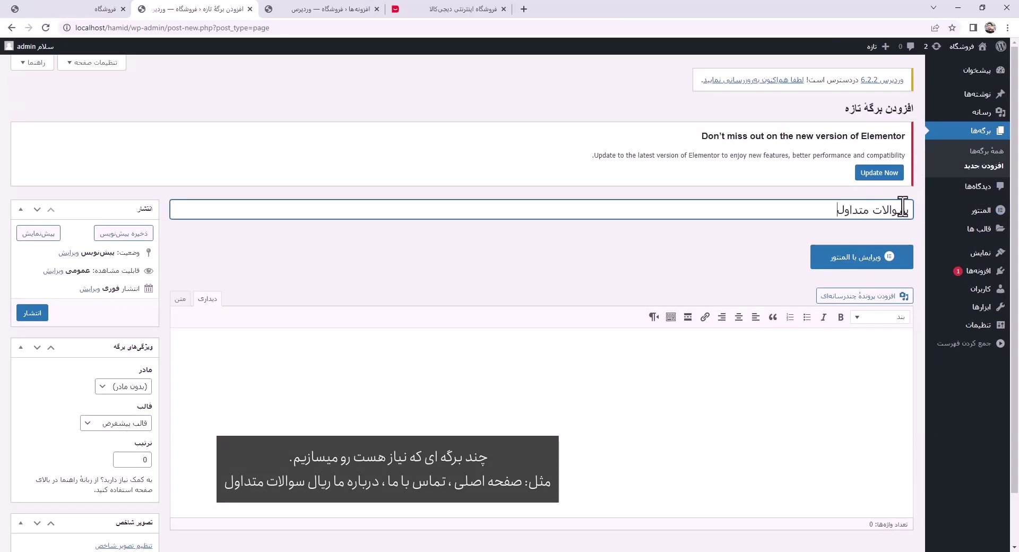
Publish a new page titled "سوالات متداول" and review the created pages in the list of all pages.
click(33, 313)
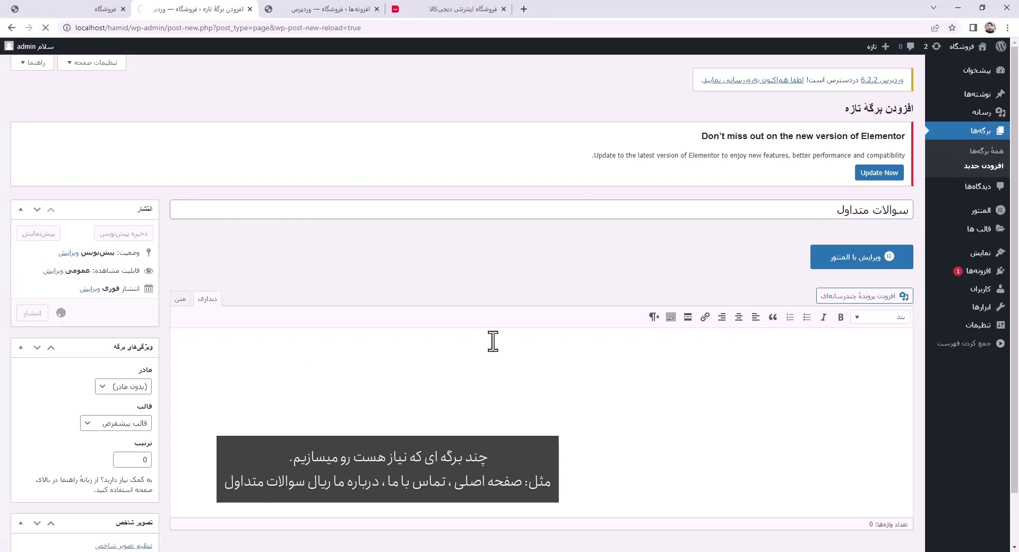
click(989, 155)
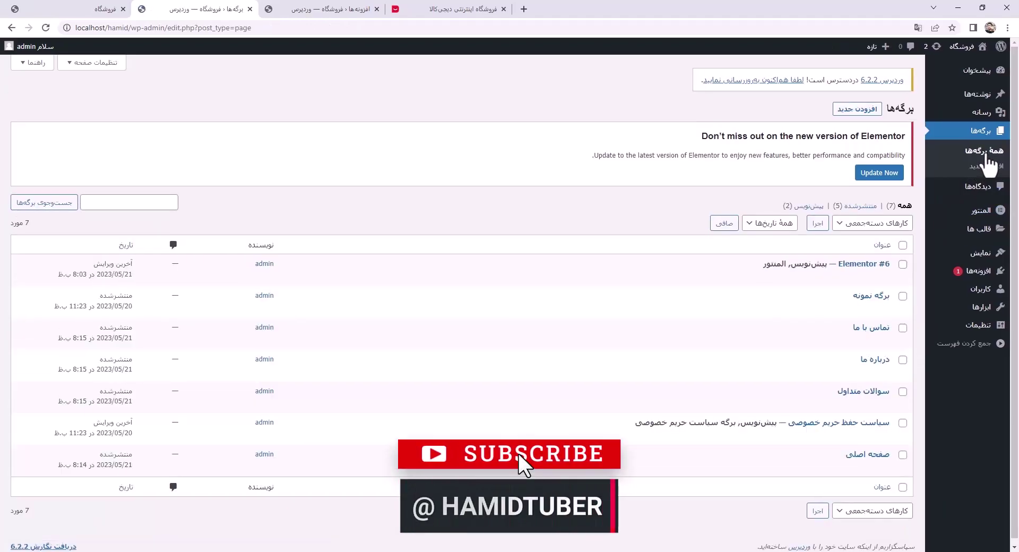
scroll(518, 454, down, 1)
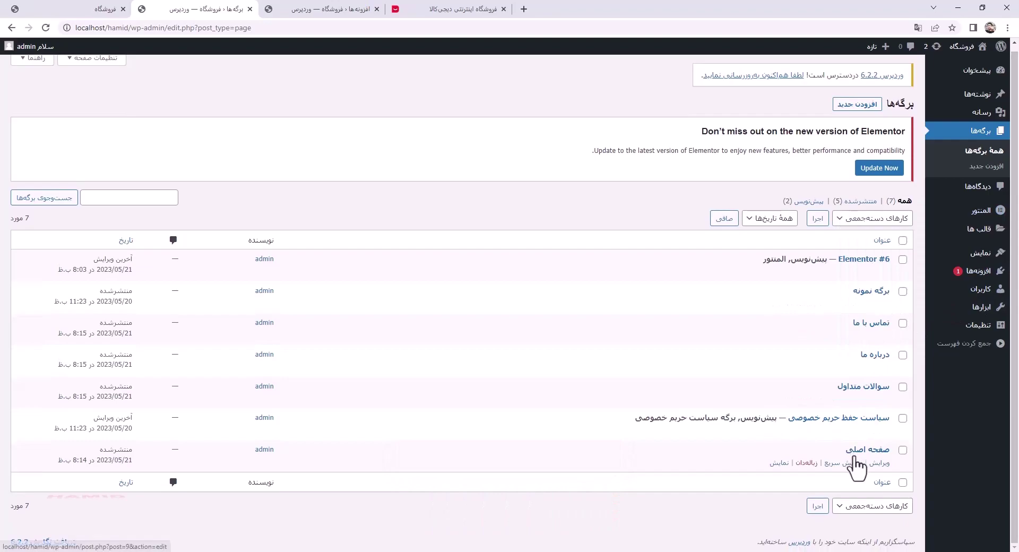
mouse_move(881, 438)
mouse_move(869, 362)
mouse_move(871, 458)
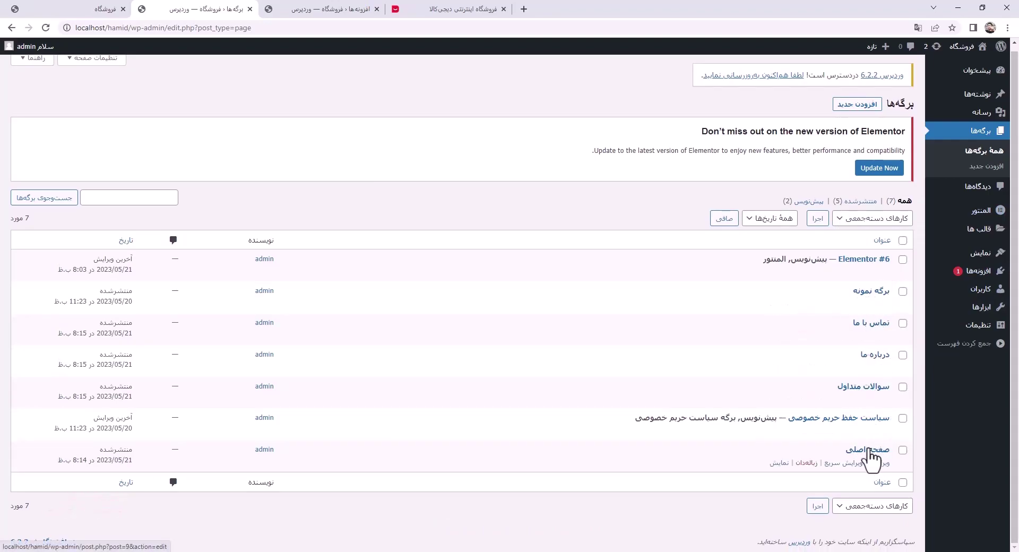
Set the static page "صفحه اصلی" as the site's front page in the reading settings, save, and reload the store's front page.
mouse_move(980, 329)
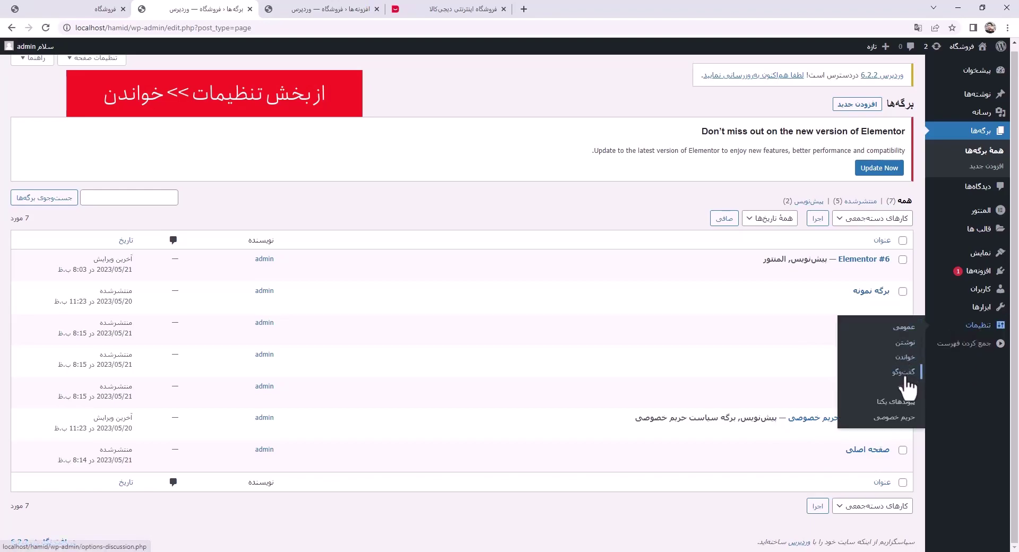
click(906, 359)
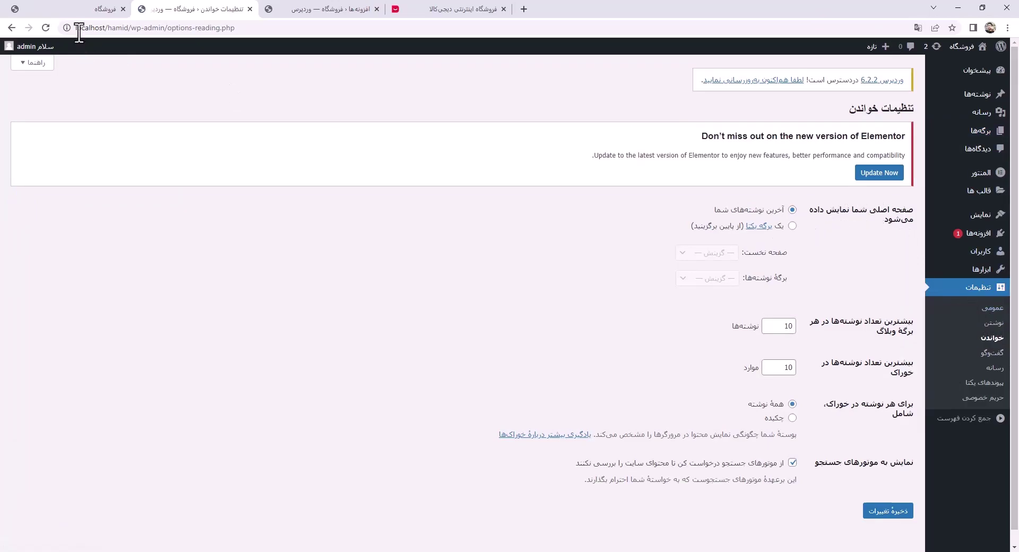
click(117, 11)
click(226, 9)
click(792, 226)
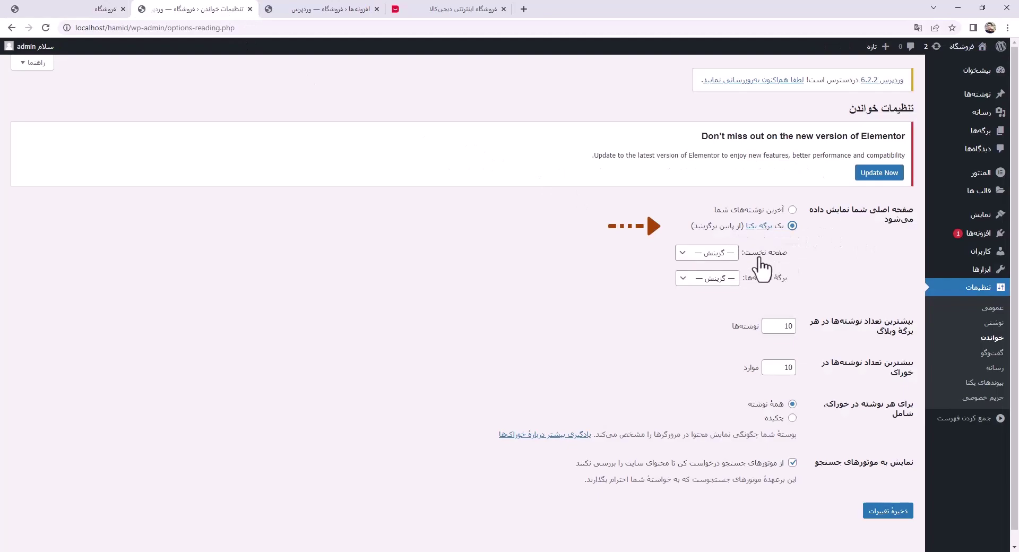
click(711, 254)
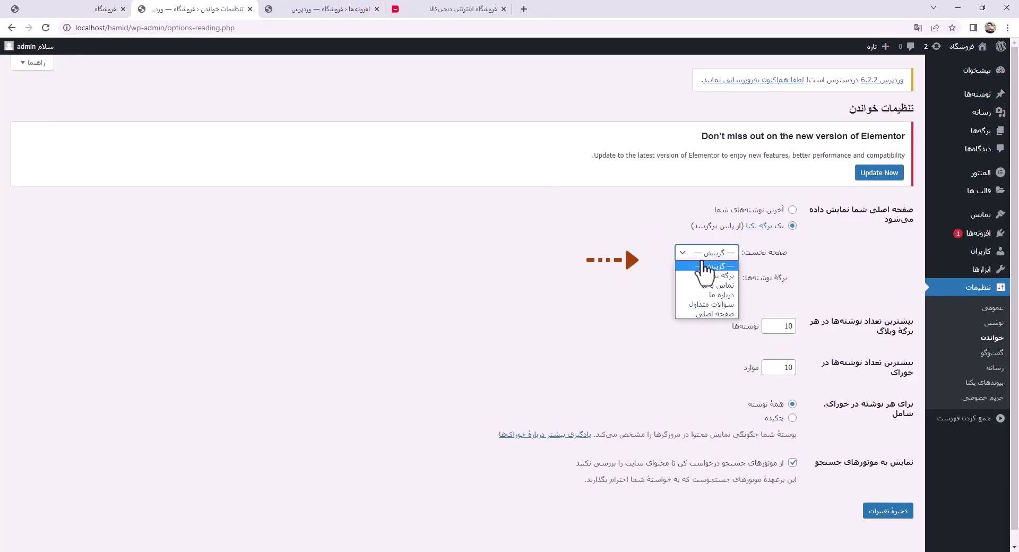
click(712, 314)
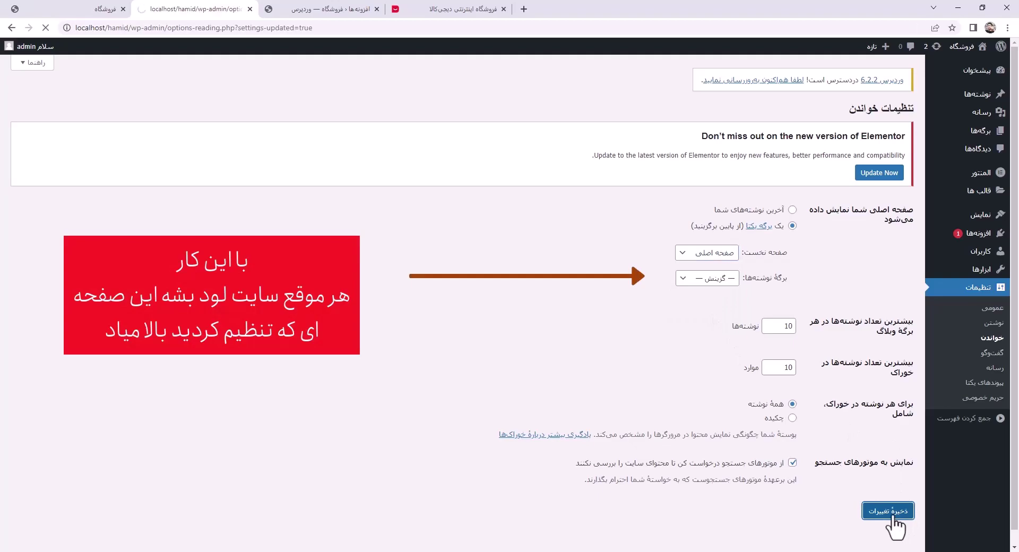
click(87, 8)
click(42, 26)
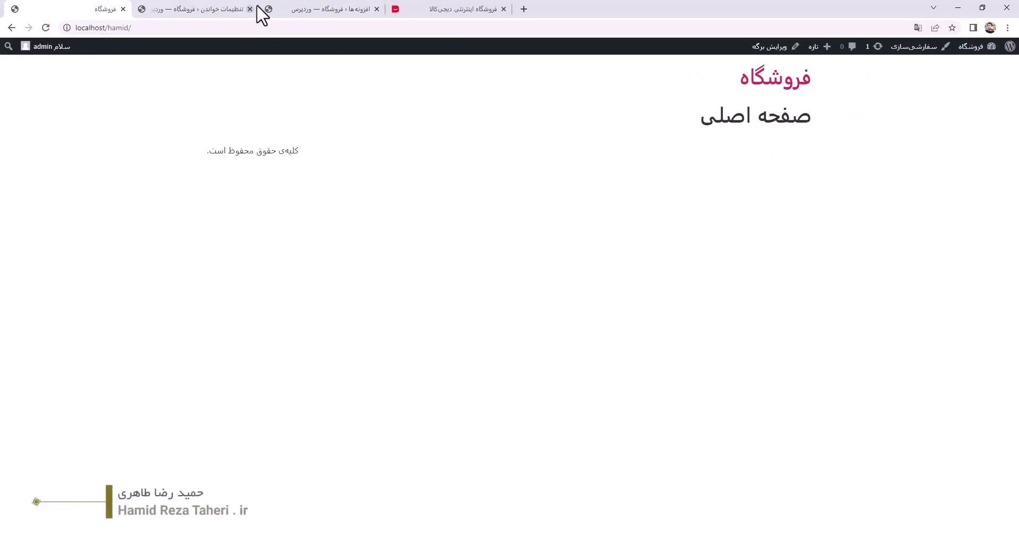
Open the page "صفحه اصلی" from the list of all pages for editing with Elementor.
click(202, 6)
mouse_move(976, 139)
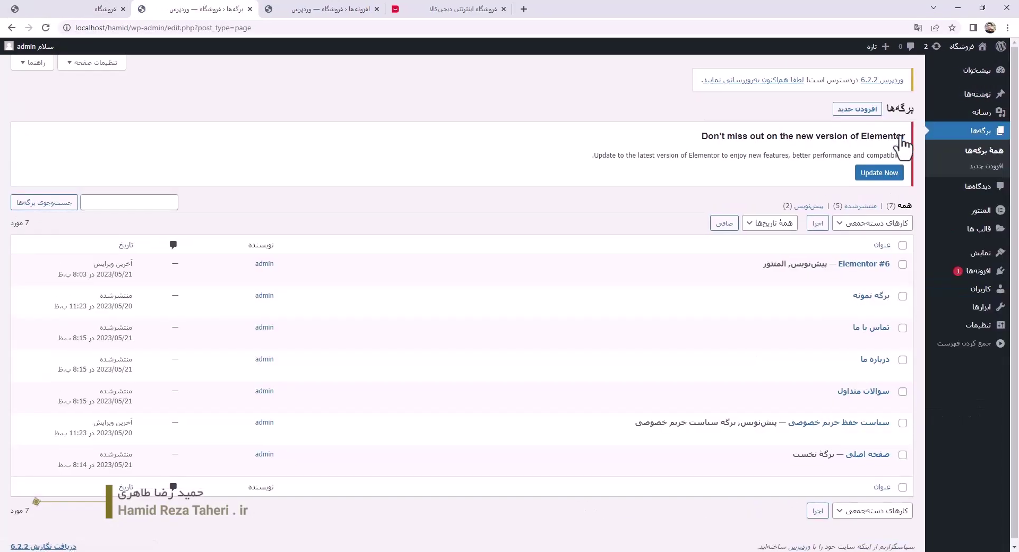
click(867, 457)
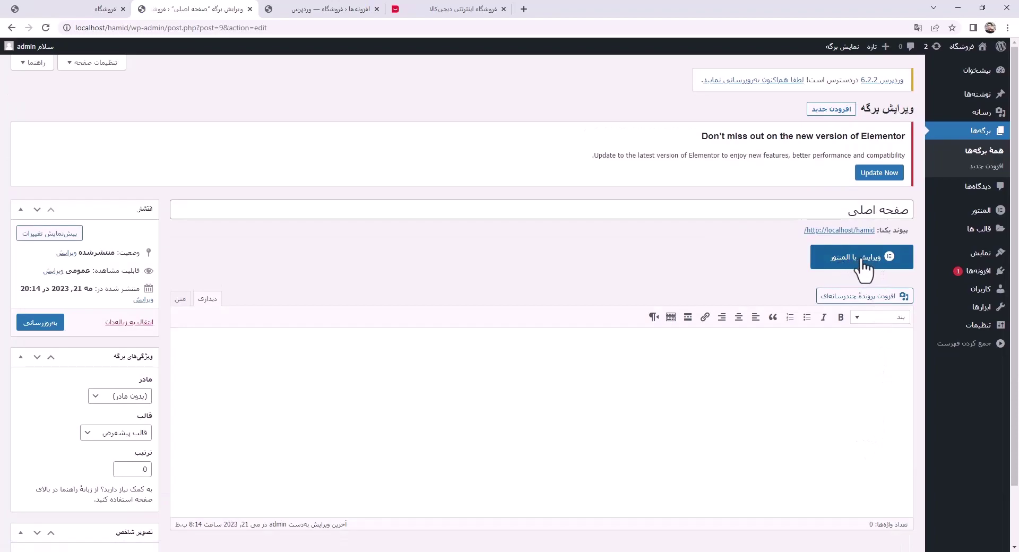
click(847, 264)
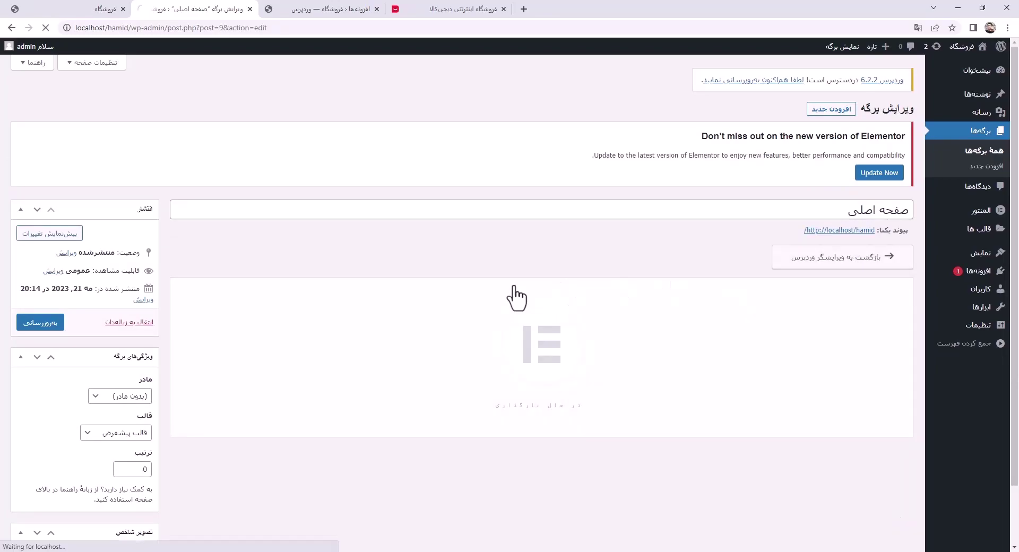
click(85, 9)
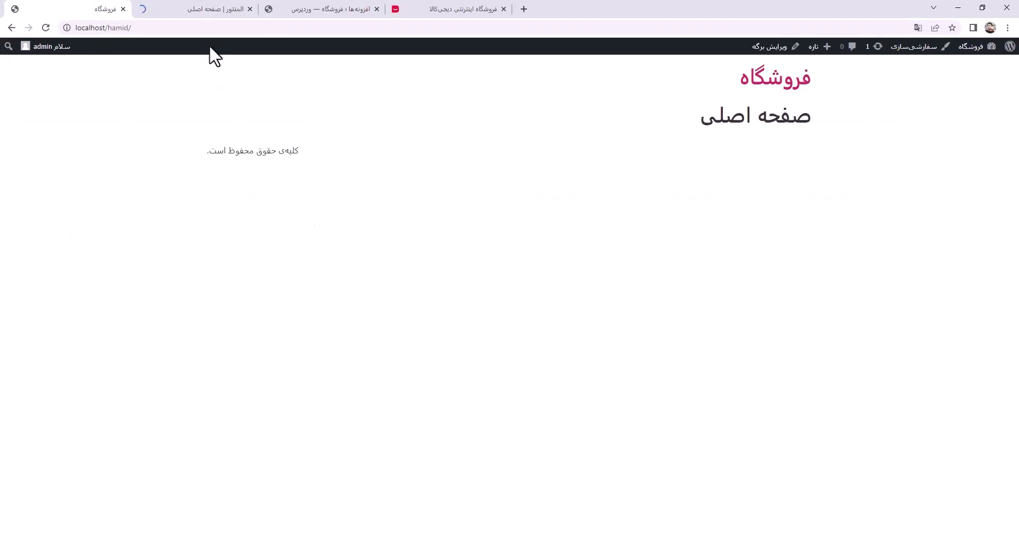
click(206, 10)
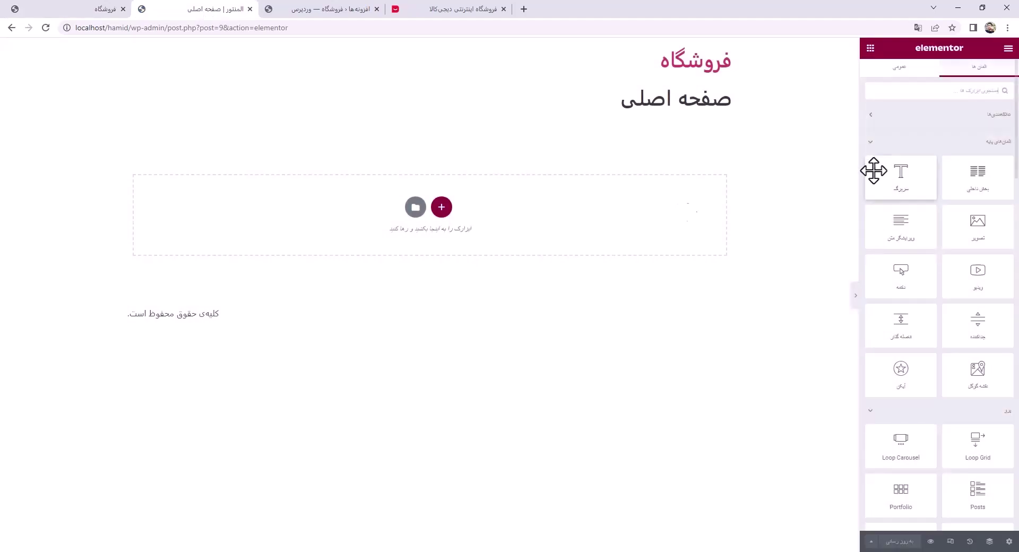
Add a section with two equal columns to the page and place a button widget in its right column.
click(442, 208)
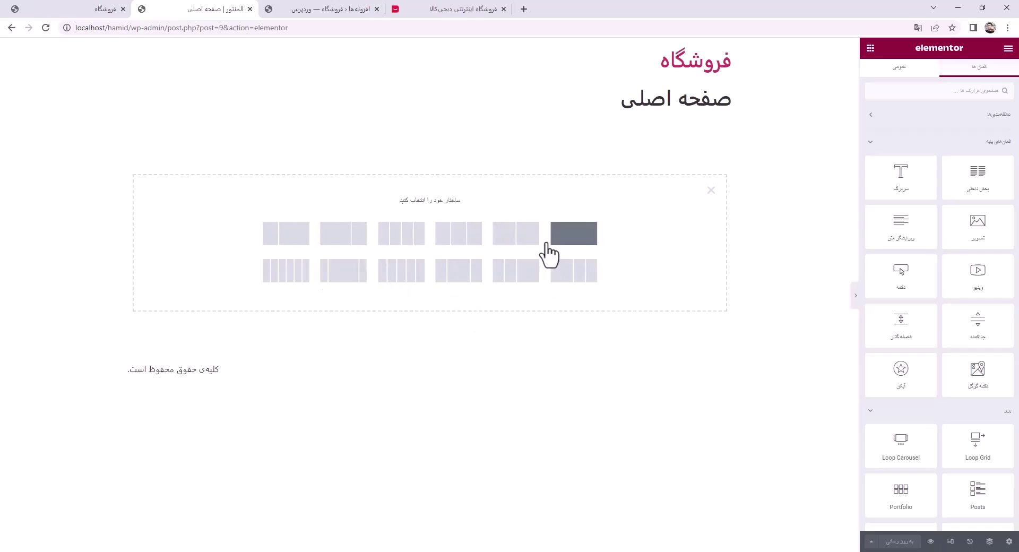
click(521, 253)
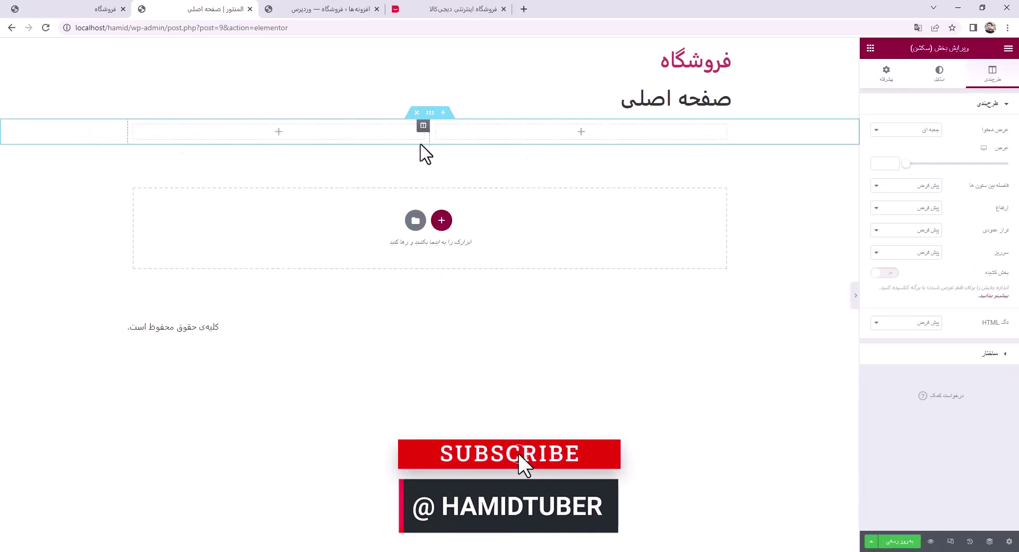
click(581, 133)
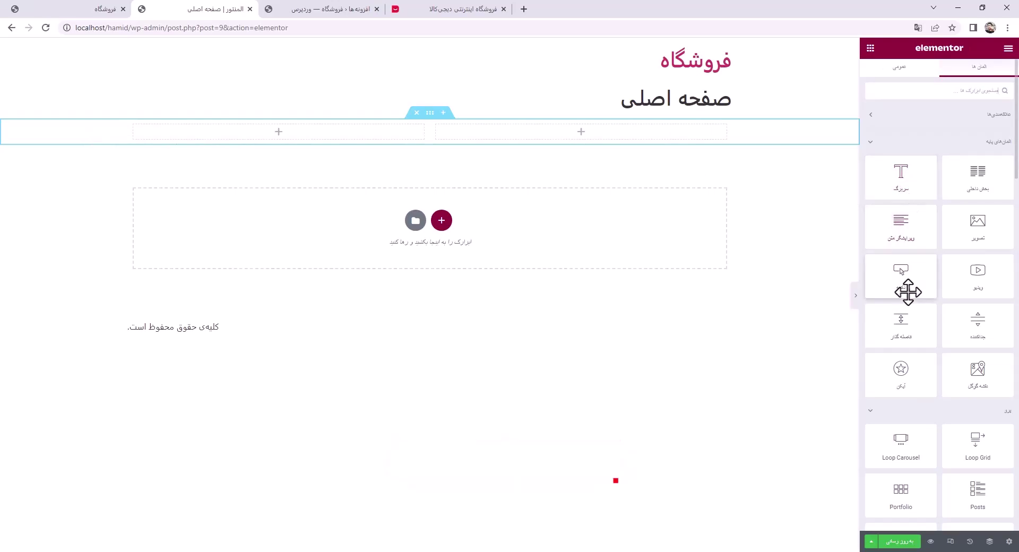
drag(903, 278, 592, 139)
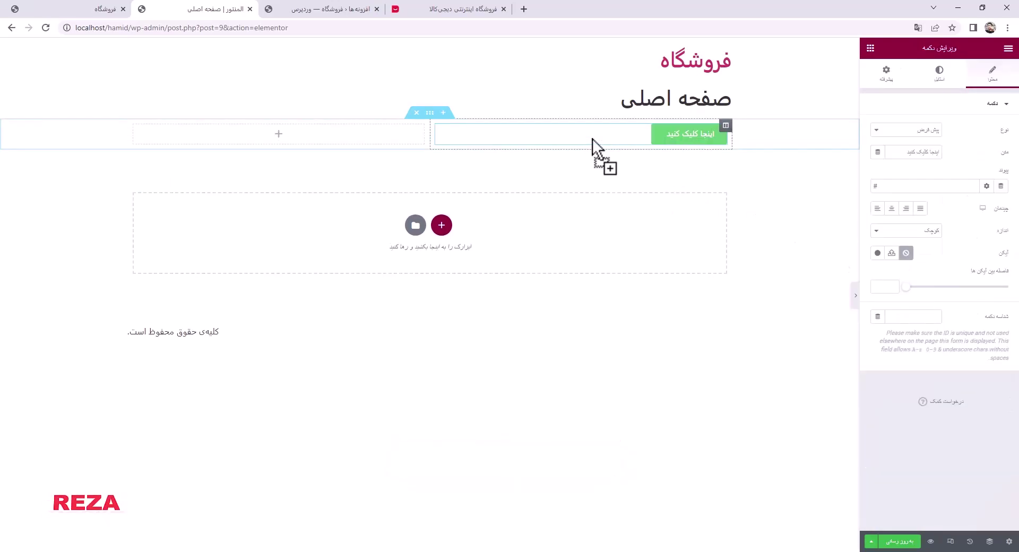
Place an icon widget in the section's left column, update the page and reload the store's front page.
click(278, 135)
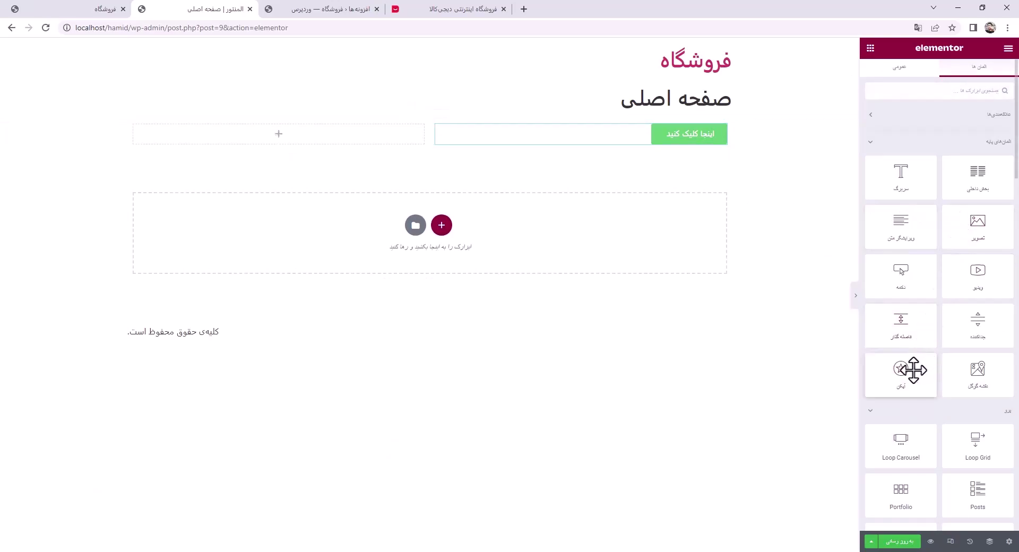
drag(901, 370, 286, 141)
click(901, 541)
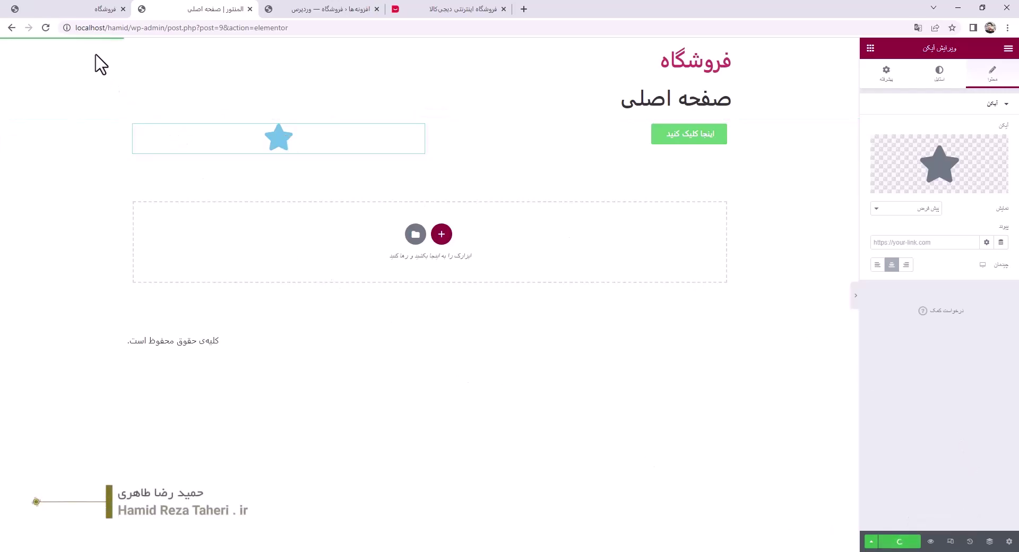
click(75, 10)
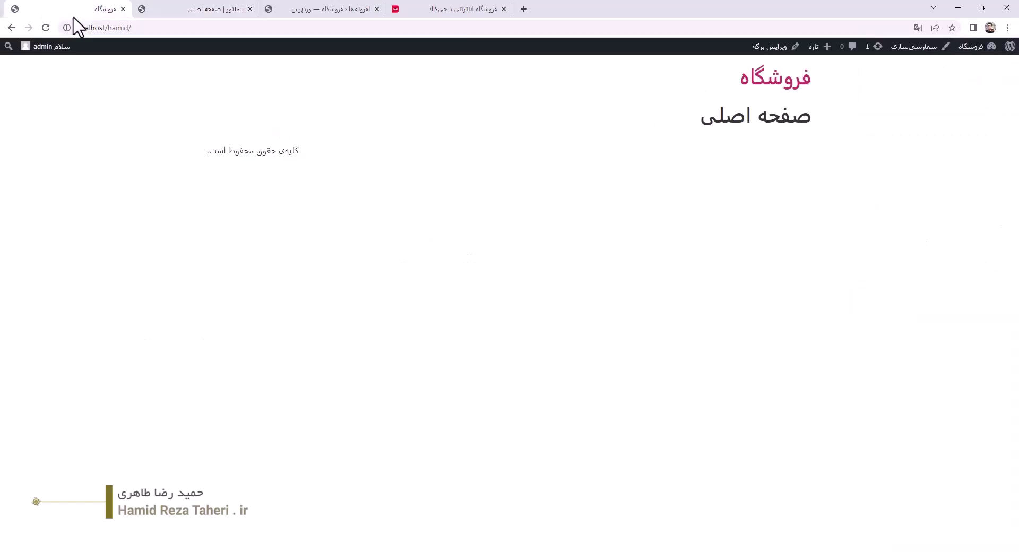
click(45, 27)
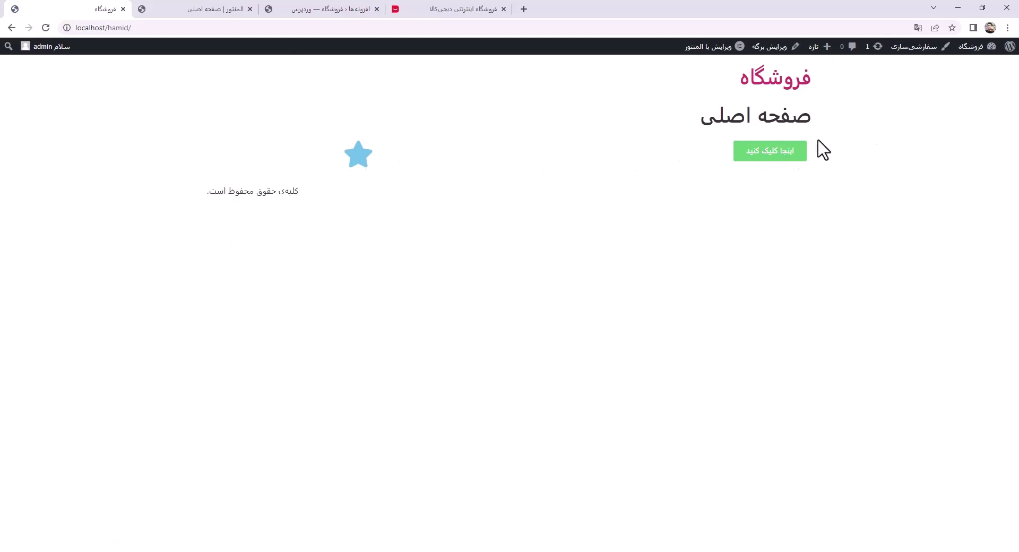
Delete the two-column section with the button and icon in Elementor and update the page.
click(194, 9)
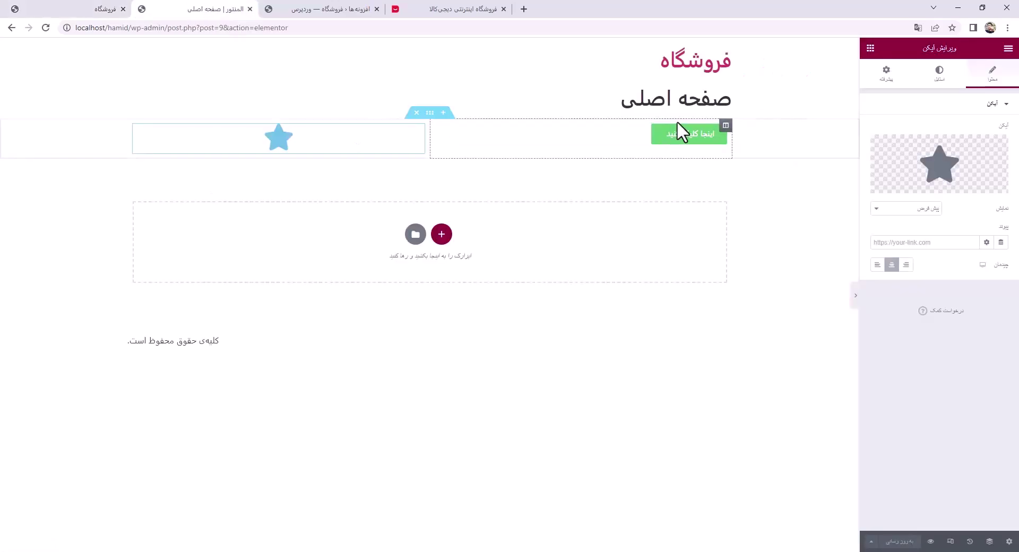
click(417, 112)
click(899, 541)
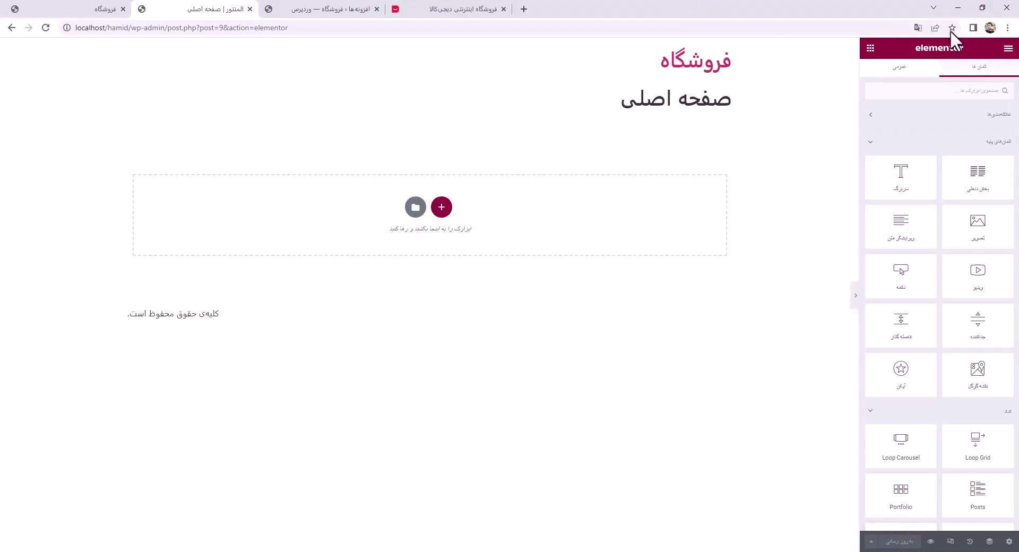
Compare the store's front page and its Elementor editor with the header of the Digikala home page.
click(103, 9)
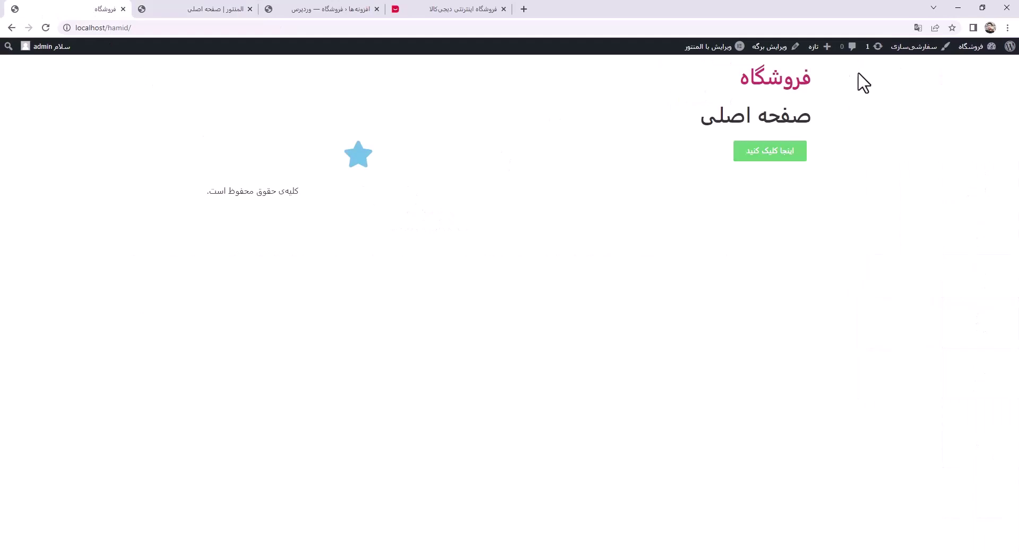
click(439, 10)
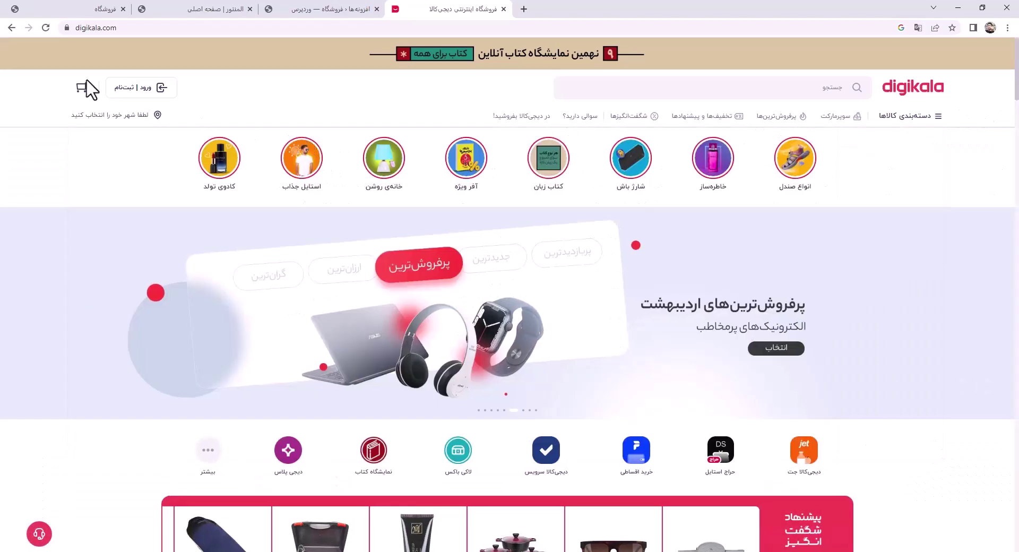
click(62, 5)
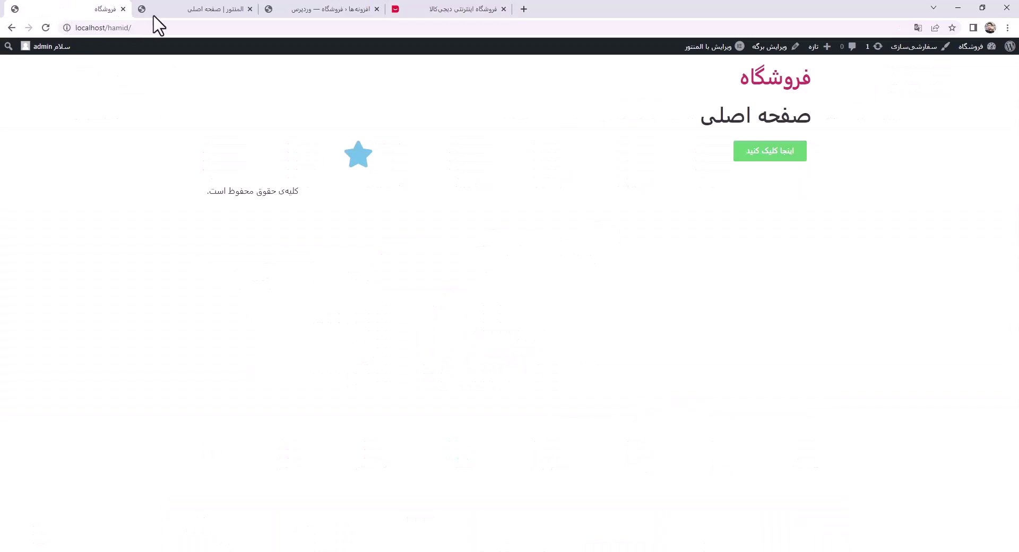
click(214, 17)
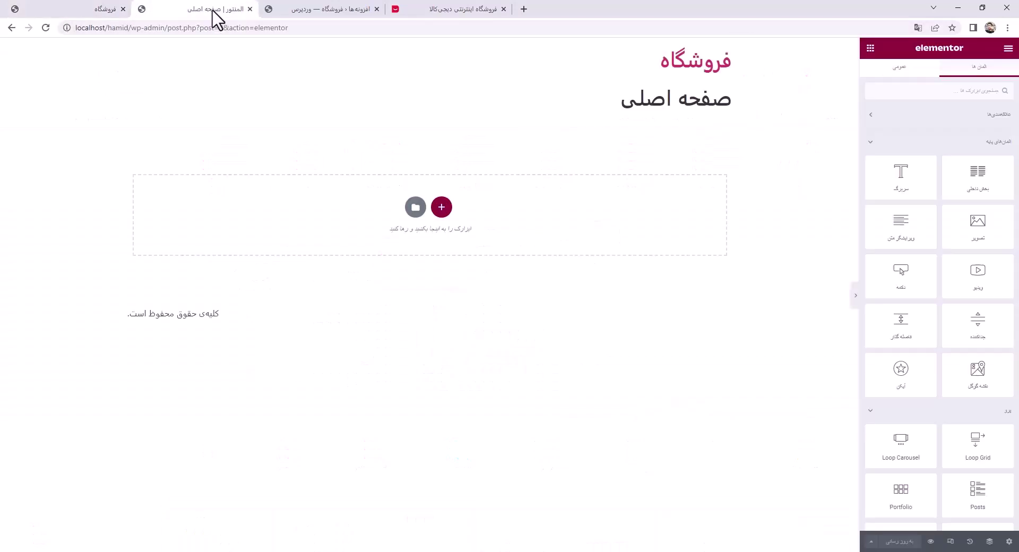
click(98, 7)
click(428, 7)
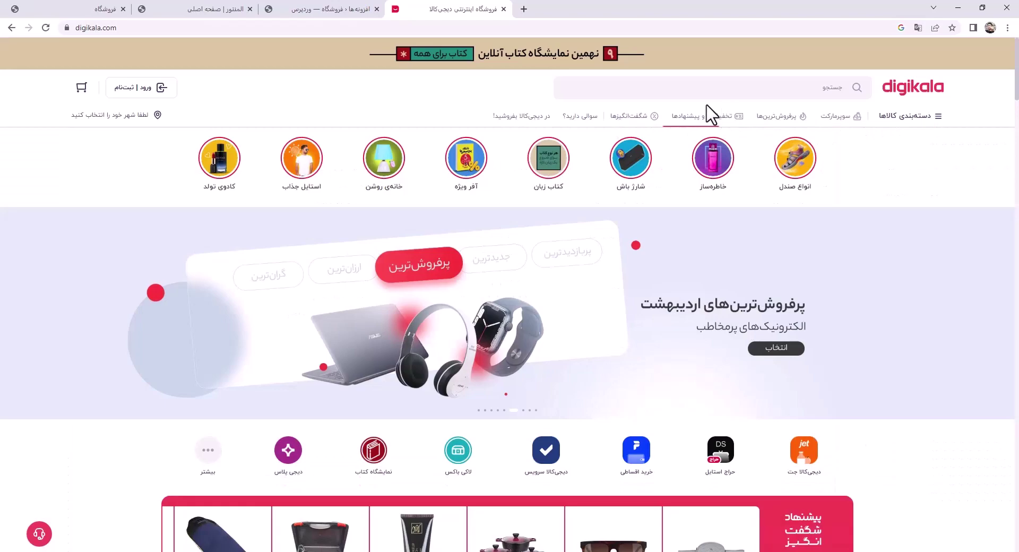
Create a new WordPress navigation menu named "منو اصلی".
click(302, 10)
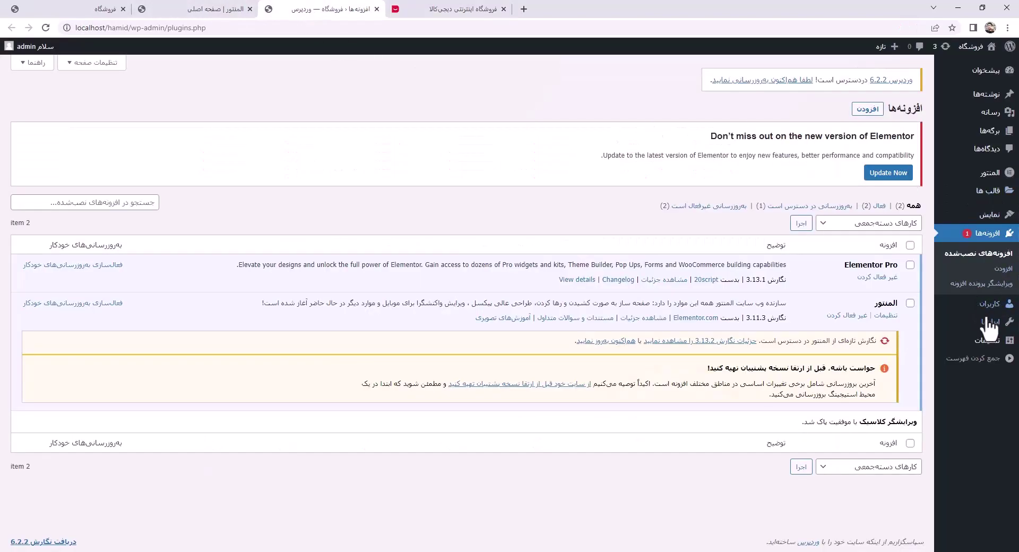
mouse_move(997, 224)
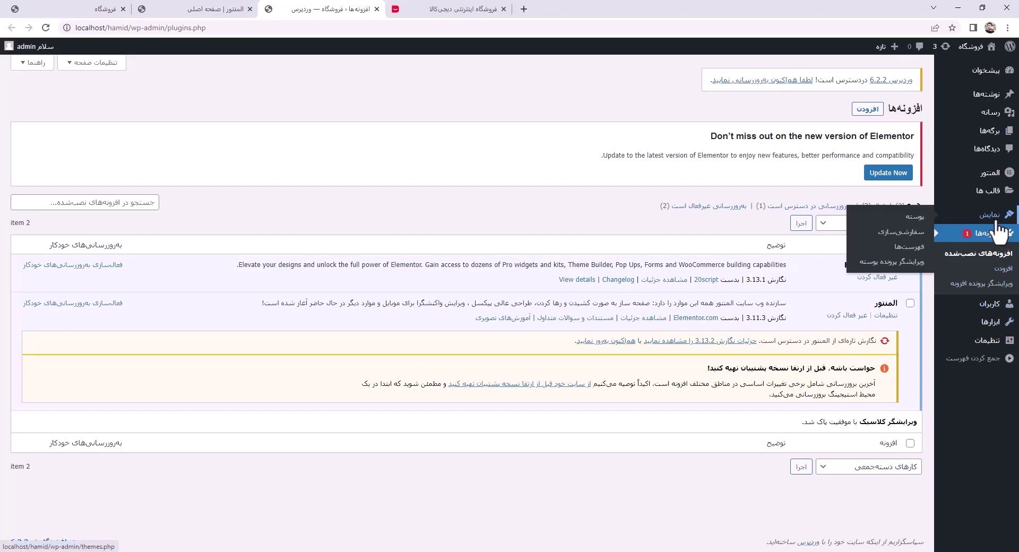
click(906, 253)
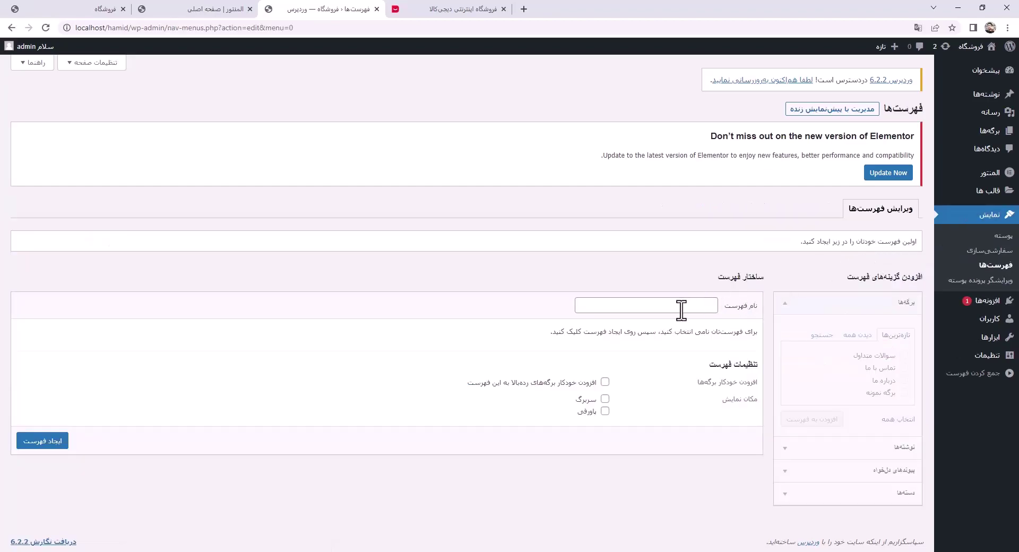
click(645, 310)
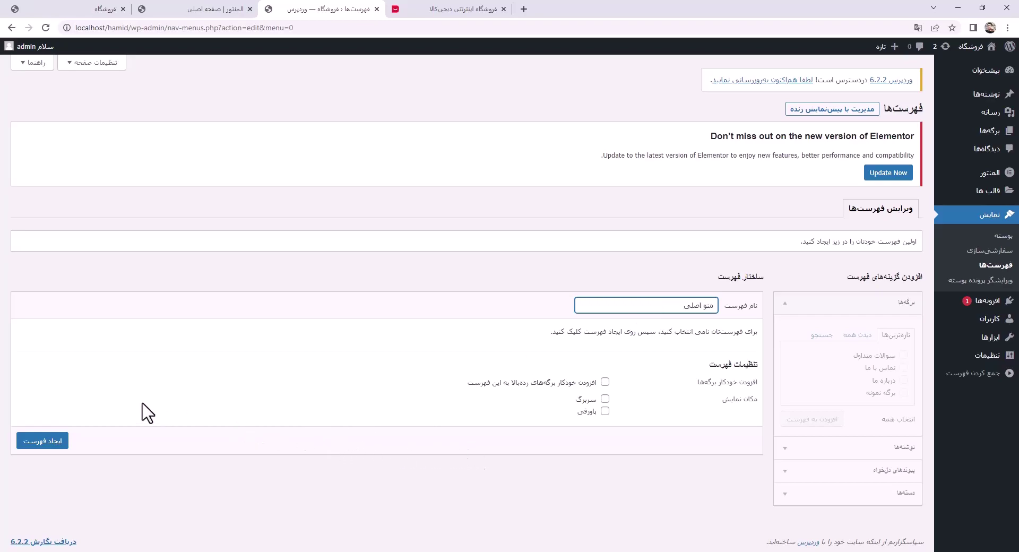
click(54, 443)
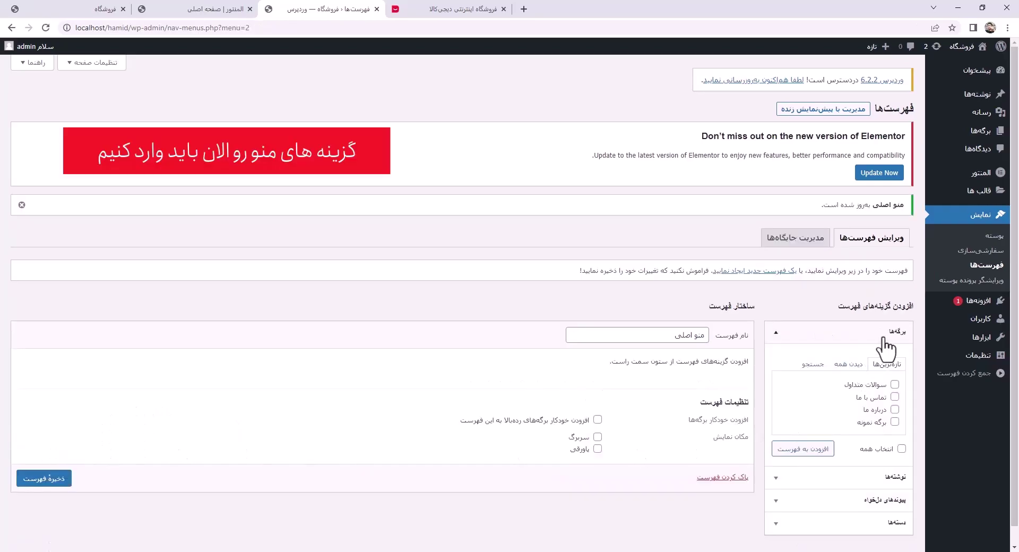
Add the pages "صفحه اصلی", "تماس با ما", "درباره ما" and "سوالات متداول" to the menu.
click(848, 364)
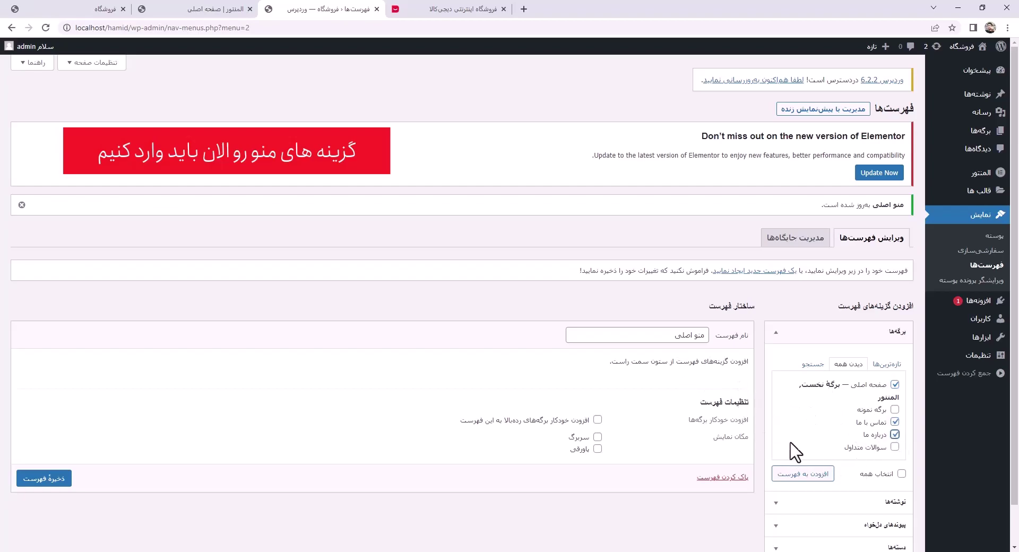
click(896, 448)
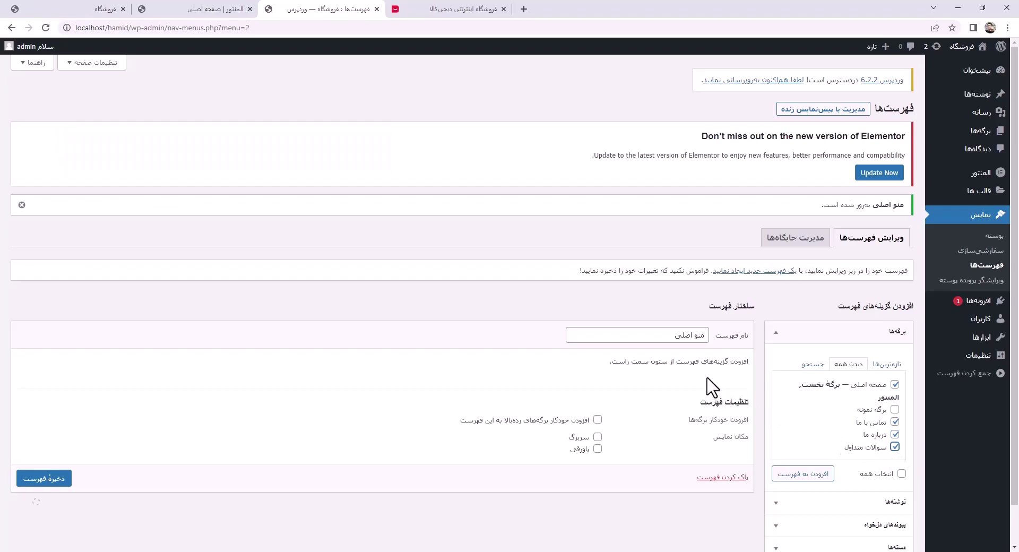
click(805, 475)
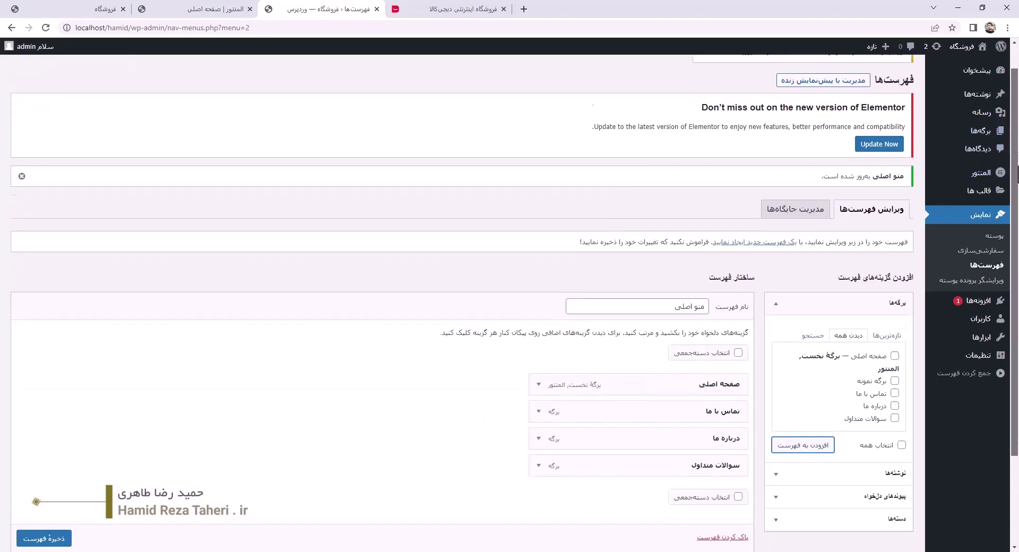
scroll(1007, 147, down, 3)
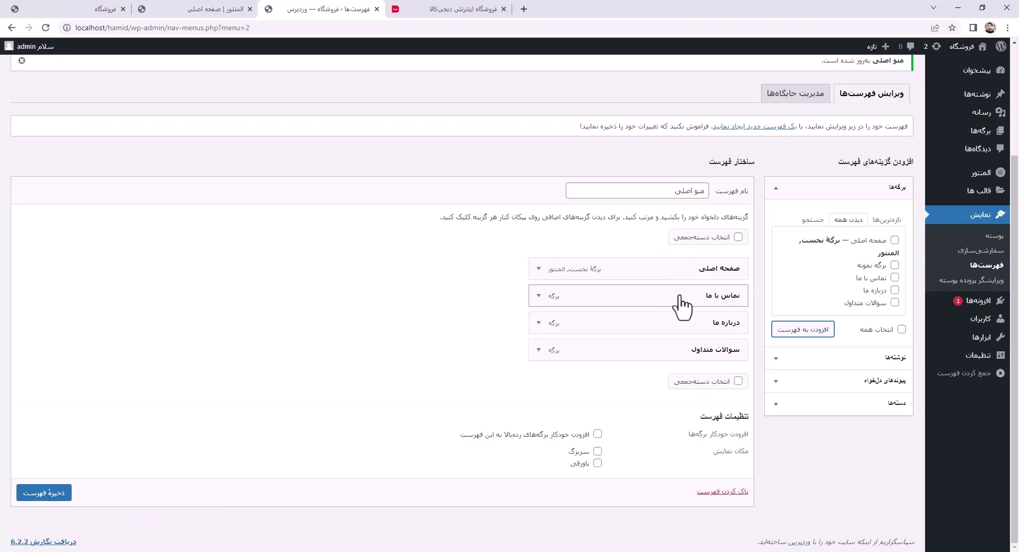
Move "سوالات متداول" directly below "صفحه اصلی" in the menu structure and save the menu.
drag(685, 350, 608, 303)
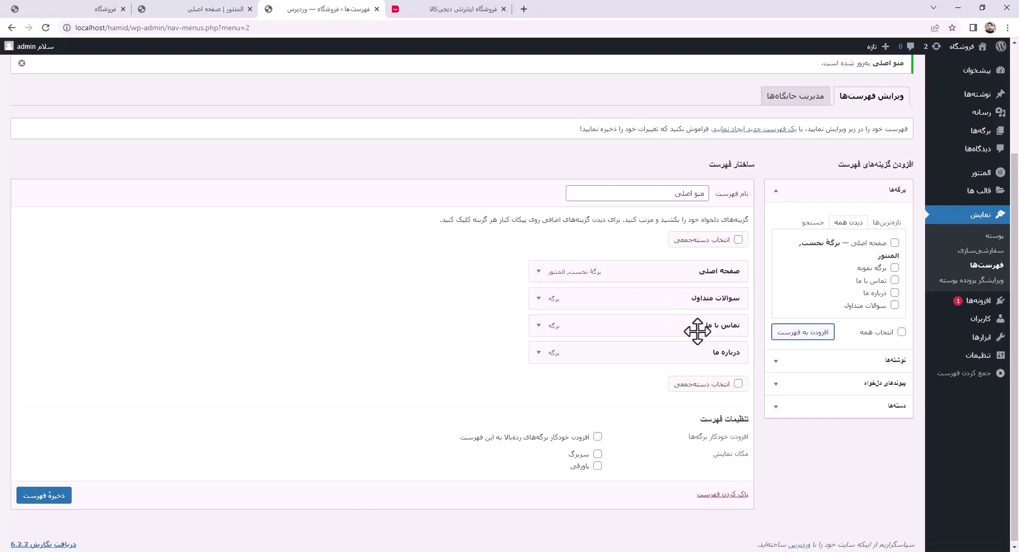
mouse_move(691, 340)
mouse_down()
mouse_move(664, 332)
mouse_move(698, 298)
mouse_move(607, 346)
mouse_move(662, 303)
mouse_move(675, 335)
mouse_move(682, 329)
mouse_up()
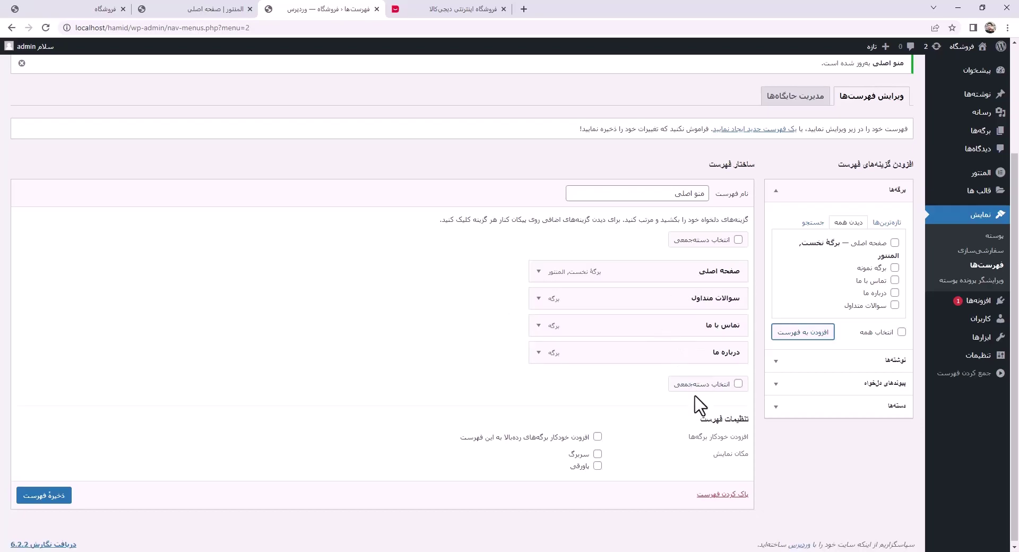
click(44, 495)
Reload the store's front page and reopen it in a fresh Elementor editor.
click(80, 9)
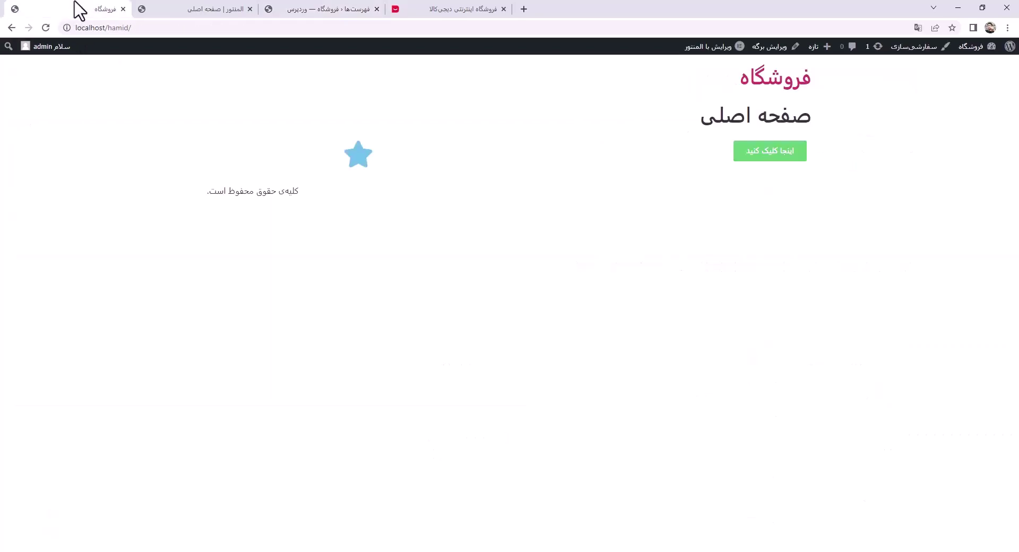
click(46, 28)
click(201, 11)
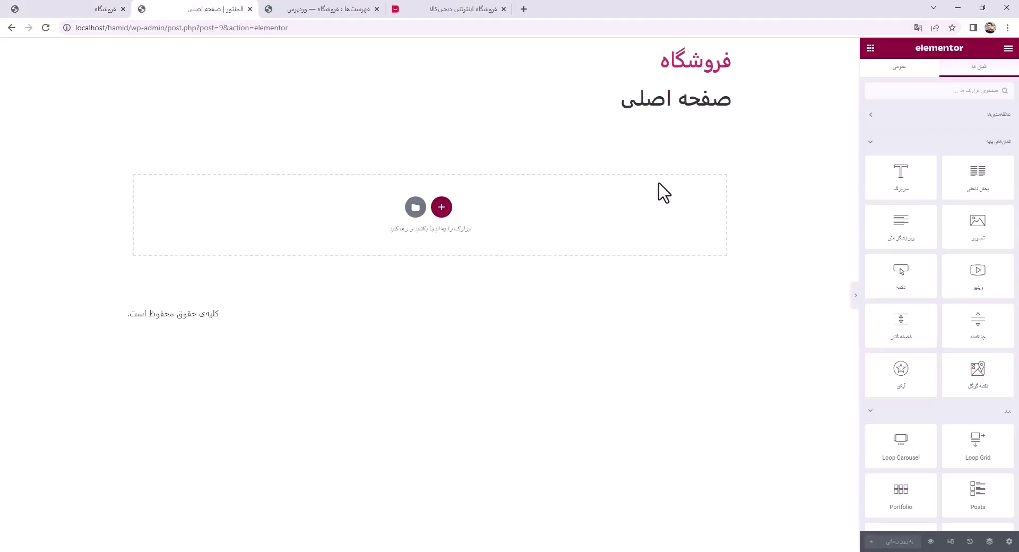
click(250, 9)
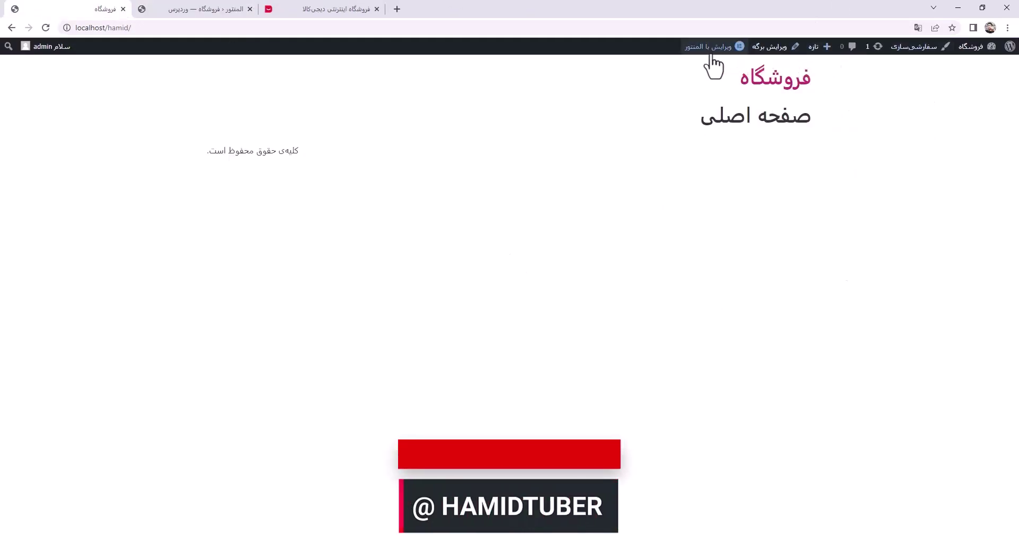
mouse_move(711, 53)
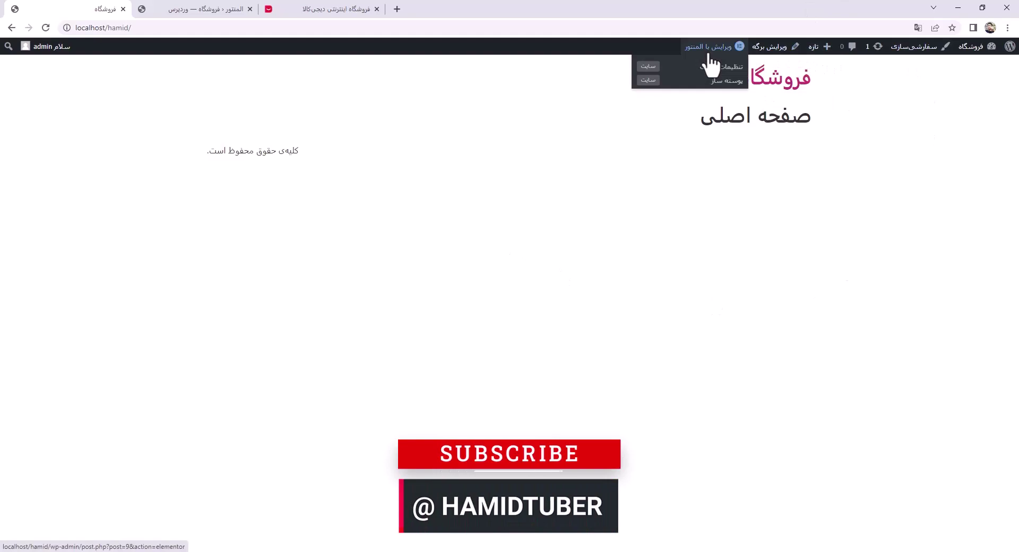
click(710, 54)
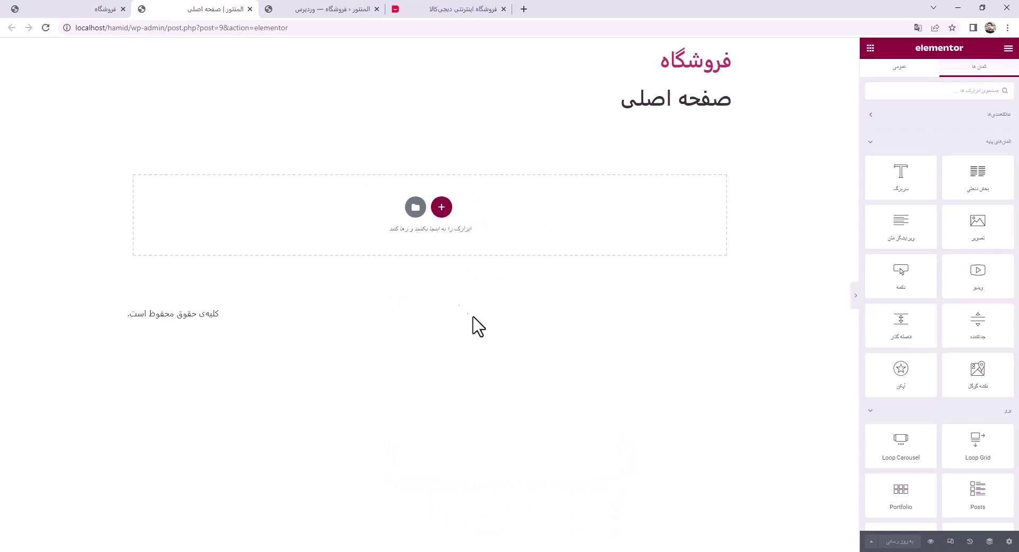
Set the primary (اولیه) global color in Elementor's site settings to bright red.
click(1008, 49)
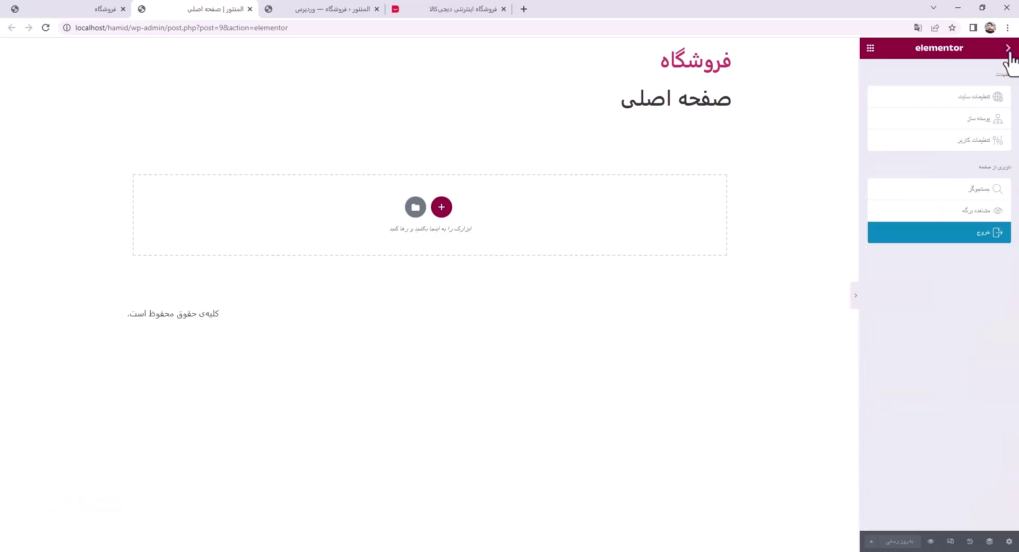
click(980, 98)
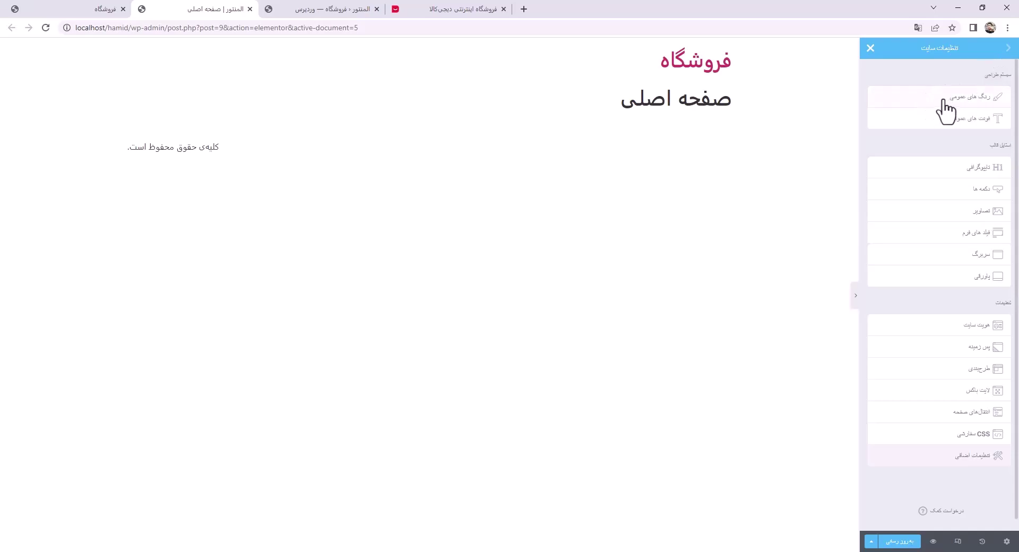
click(908, 99)
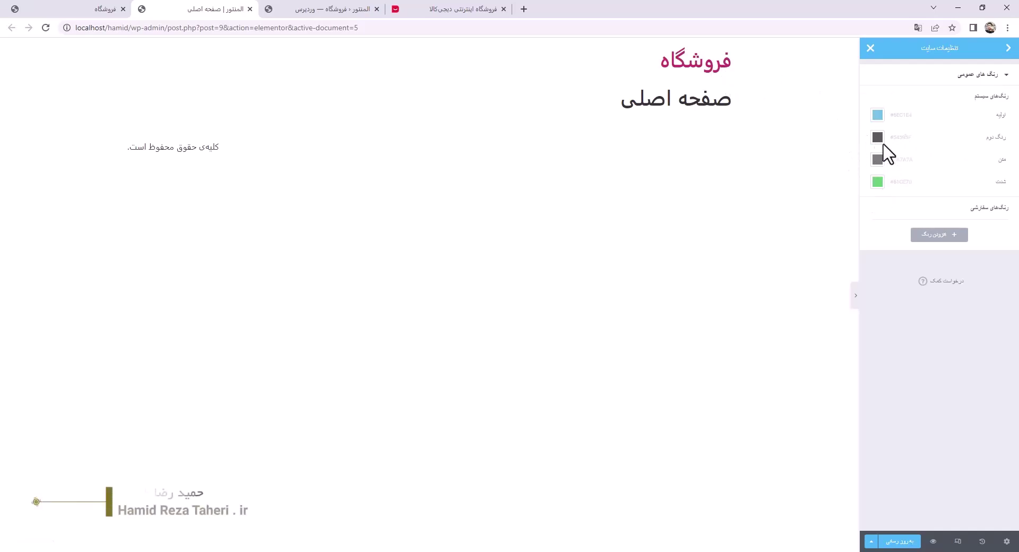
click(878, 116)
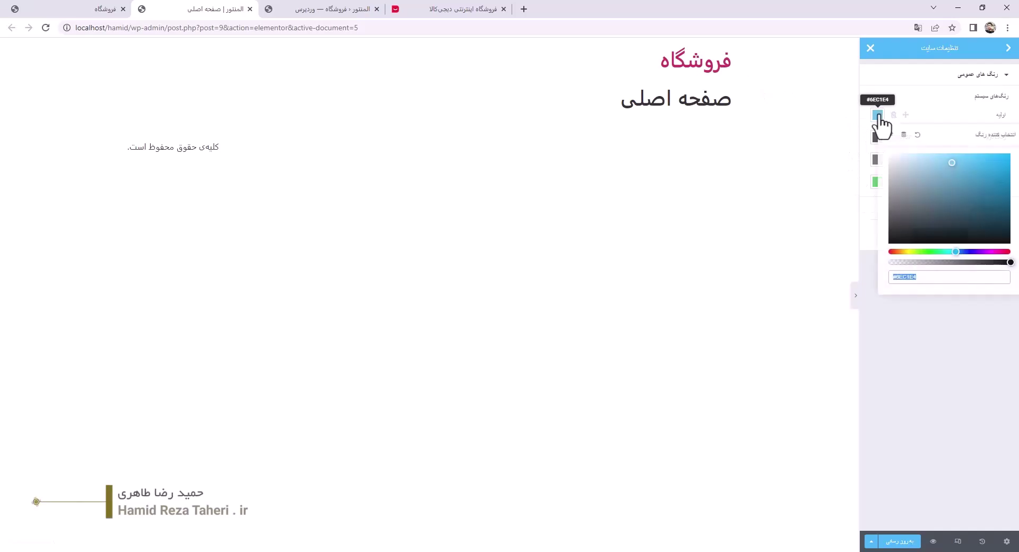
drag(899, 250, 889, 254)
drag(958, 161, 974, 158)
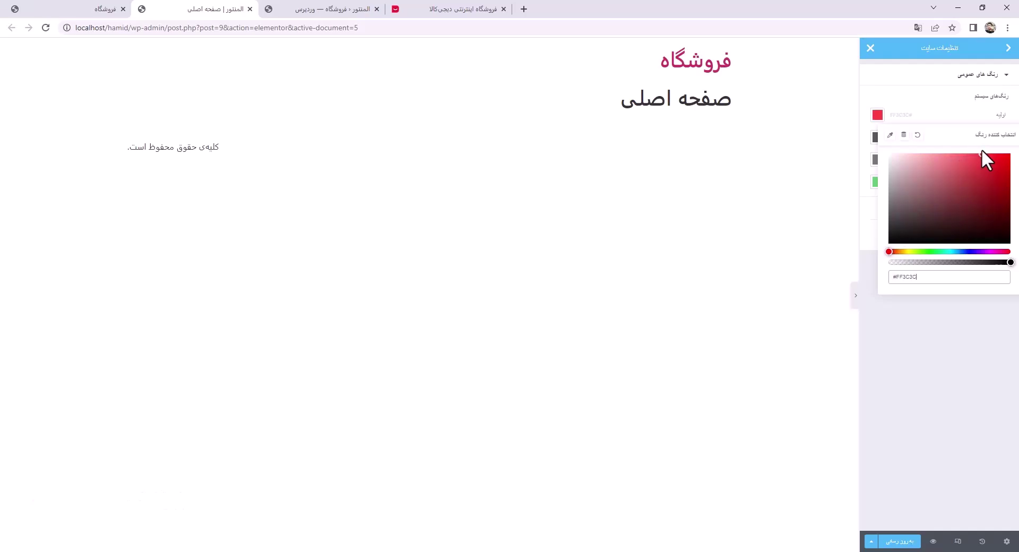
click(945, 377)
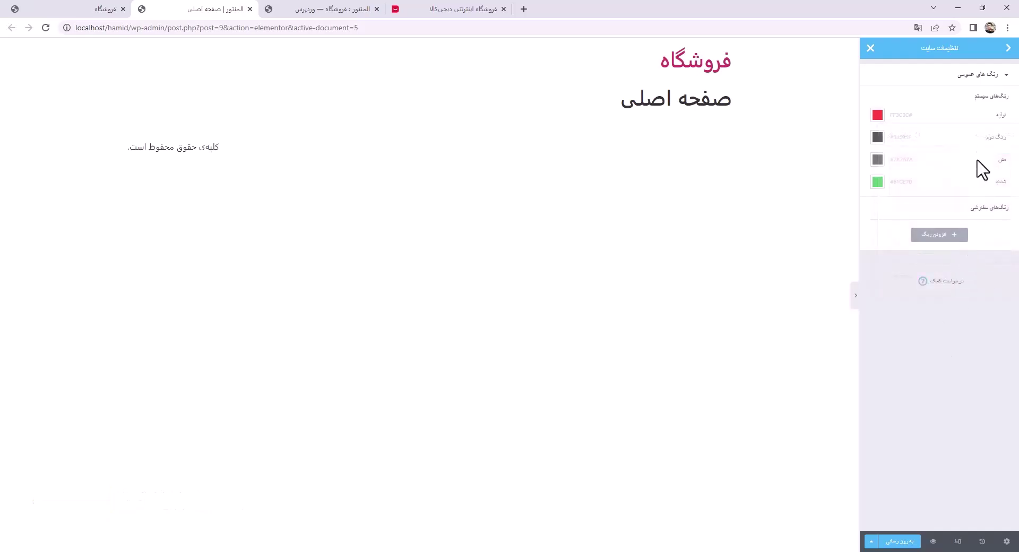
Set the secondary (رنگ دوم) global color to light orange and the accent (شدت) color to light gray.
click(877, 137)
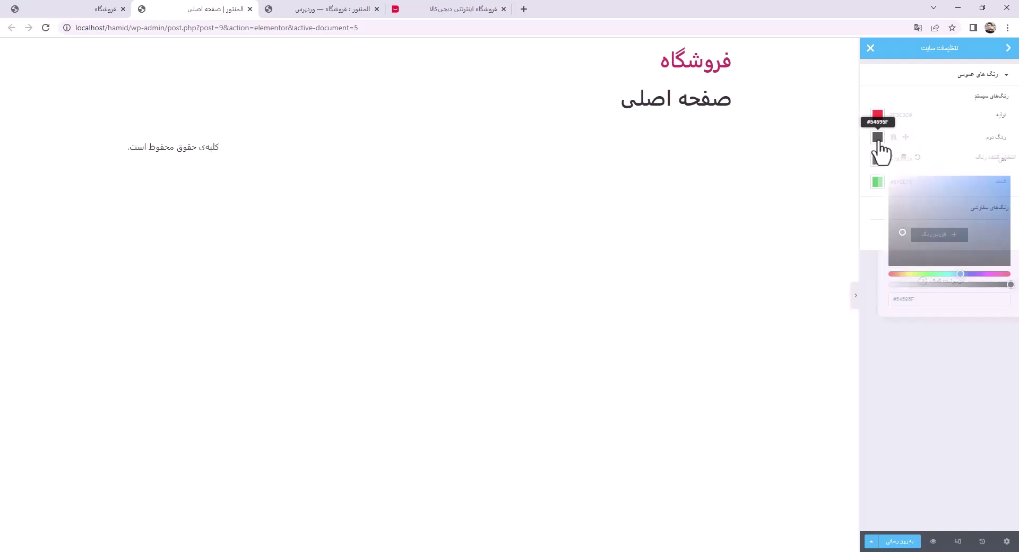
click(897, 274)
drag(916, 226, 959, 175)
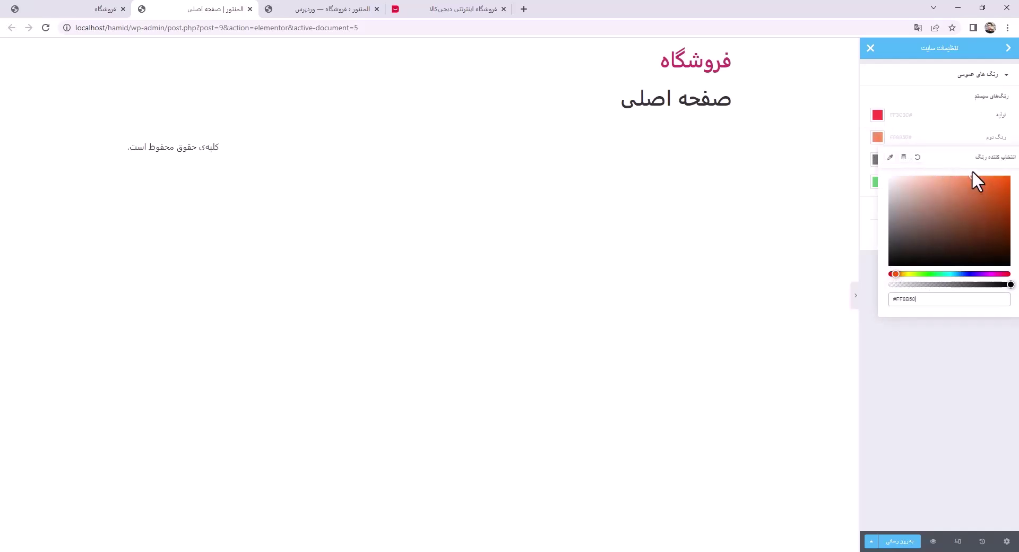
click(947, 378)
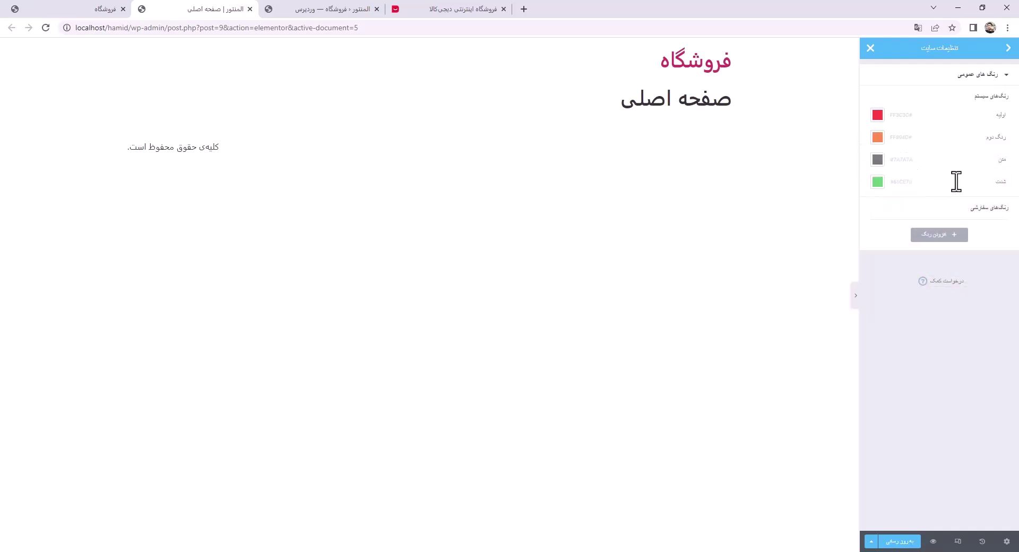
click(879, 186)
mouse_move(903, 255)
mouse_down()
mouse_move(912, 237)
mouse_move(885, 239)
mouse_up()
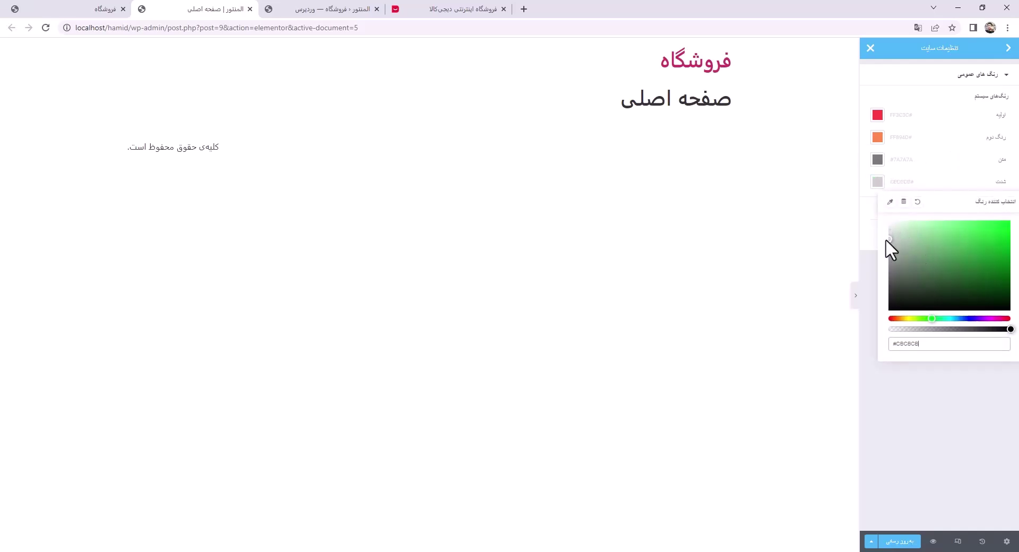
click(906, 399)
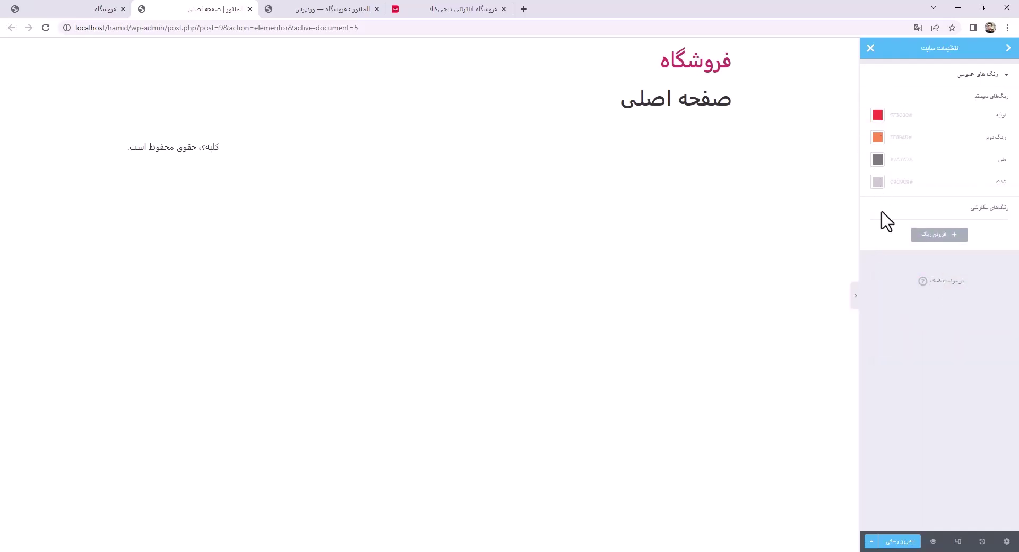
Add a custom global color named "آیتم 1" in dark red (#BA1515).
click(952, 237)
click(979, 227)
key(ctrl+a)
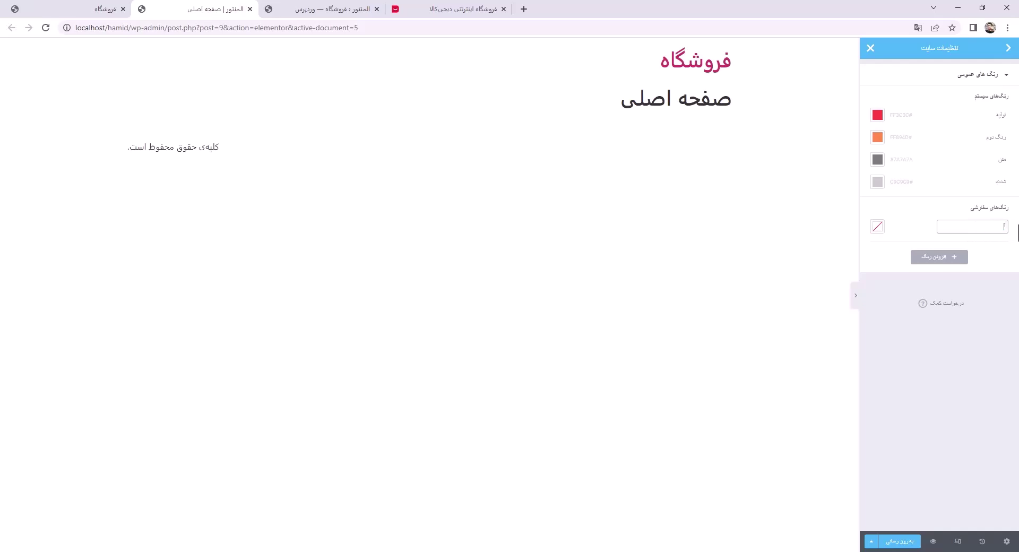
text(آیتم 1)
click(877, 228)
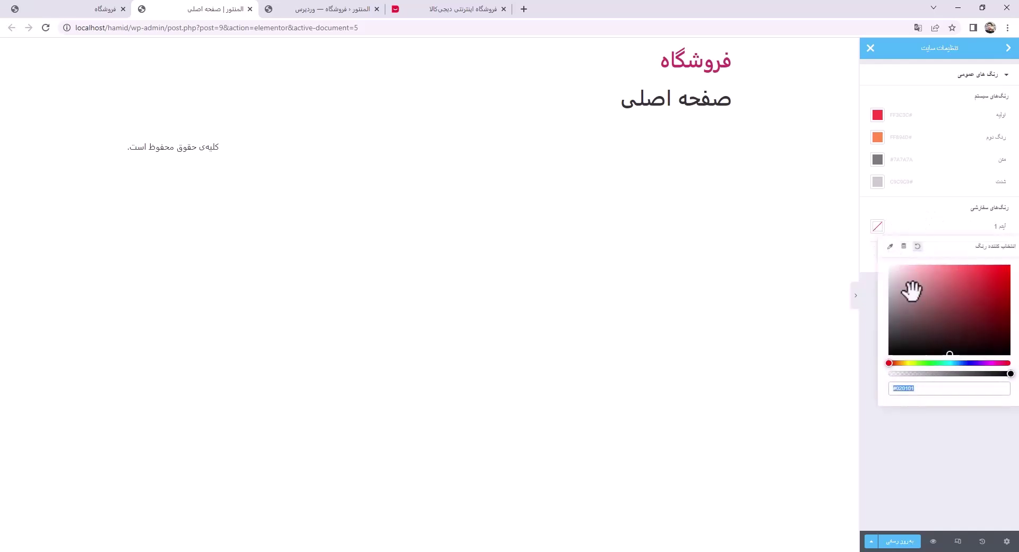
click(1005, 278)
drag(997, 285, 990, 295)
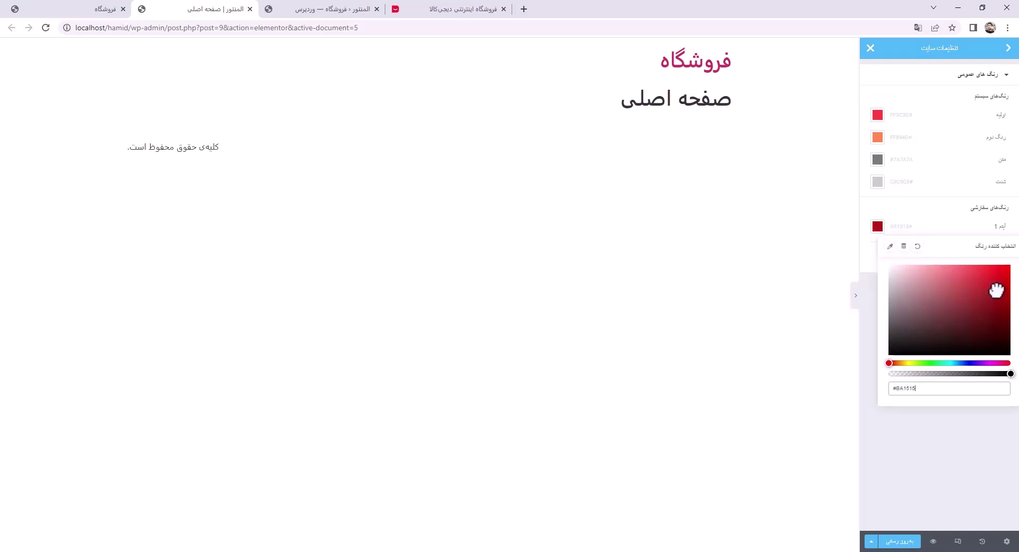
click(950, 454)
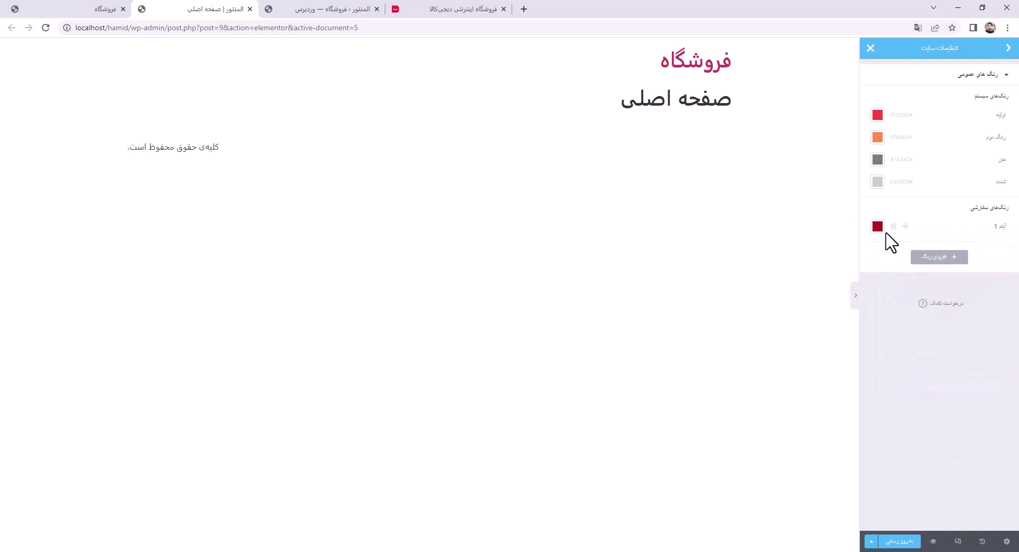
Add a second custom global color named "آیتم 2" in bright sky blue.
click(948, 259)
click(983, 248)
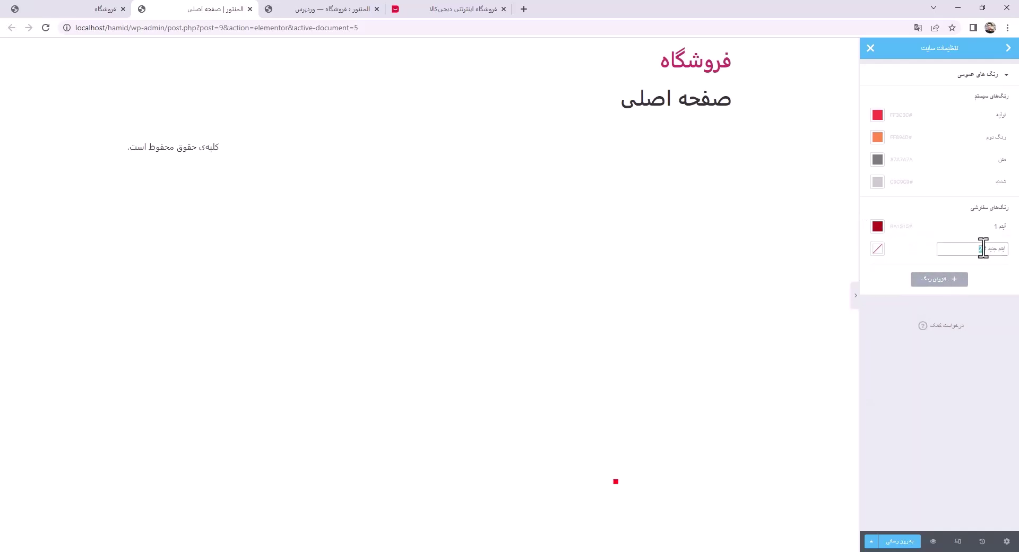
text(آیتم 2)
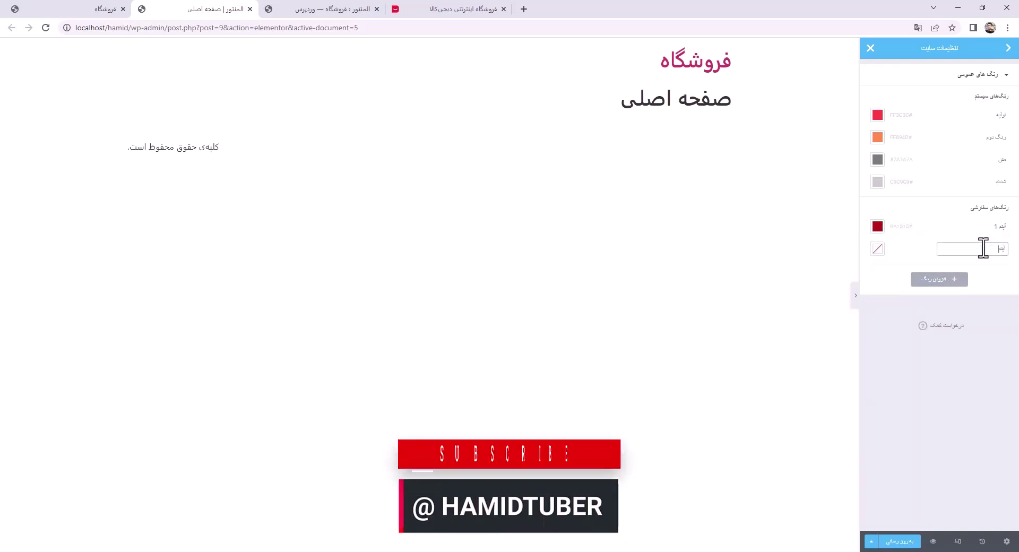
click(878, 248)
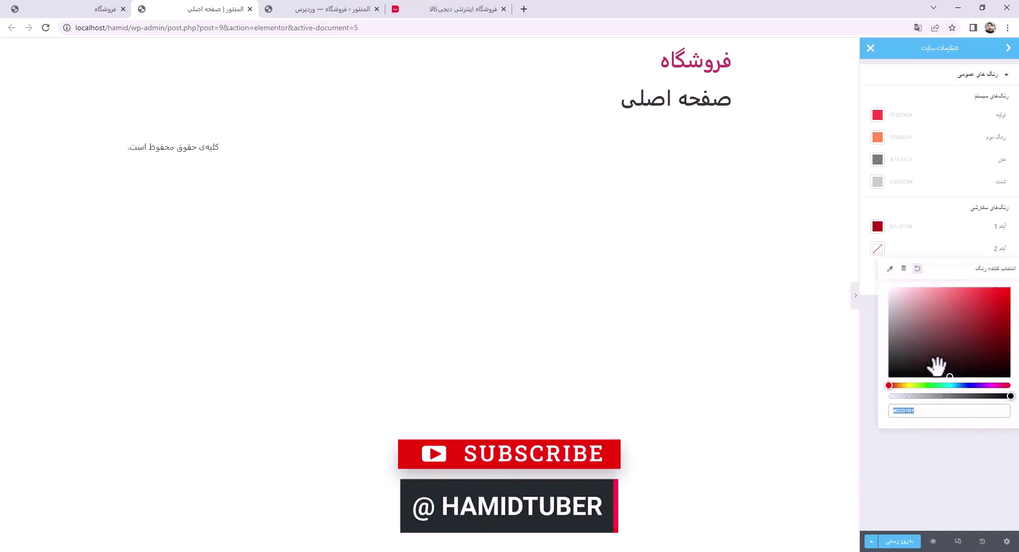
mouse_move(969, 331)
mouse_down()
mouse_move(966, 314)
mouse_move(930, 310)
mouse_up()
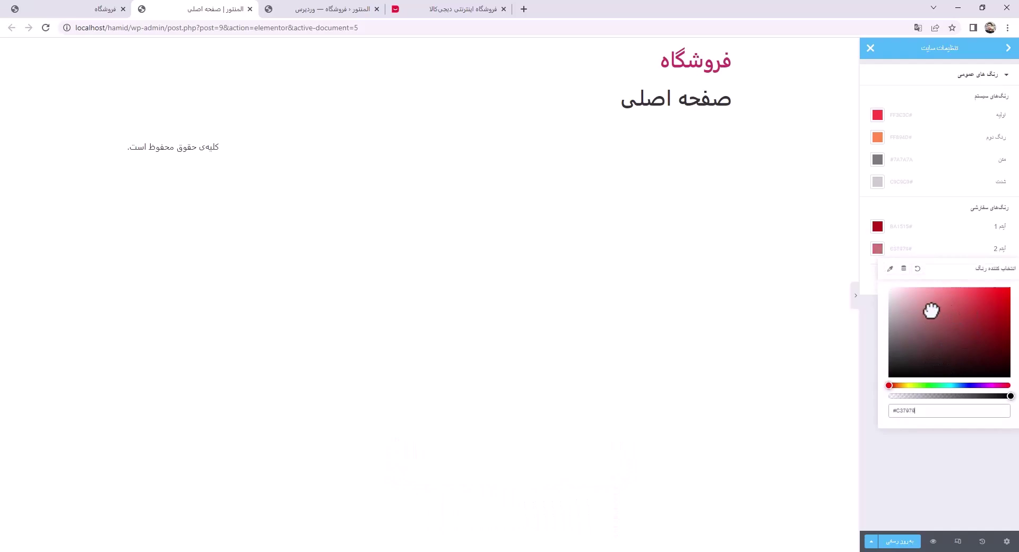
click(956, 386)
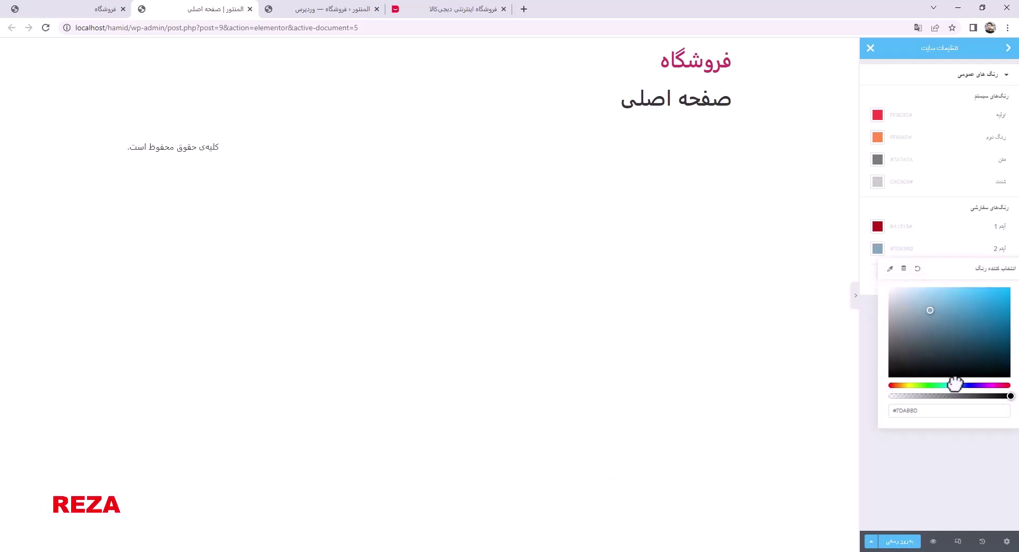
click(980, 288)
click(987, 287)
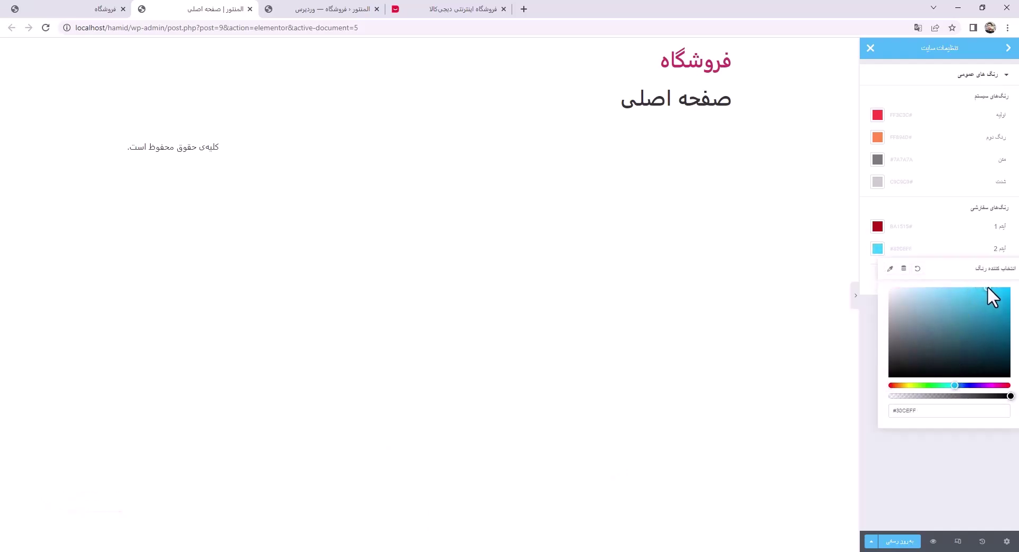
click(987, 285)
click(984, 287)
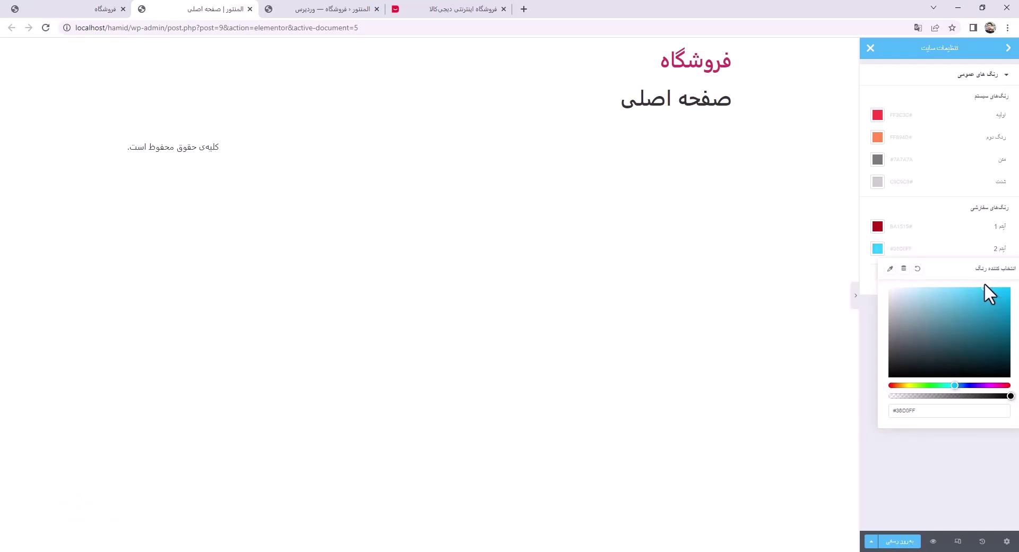
click(932, 457)
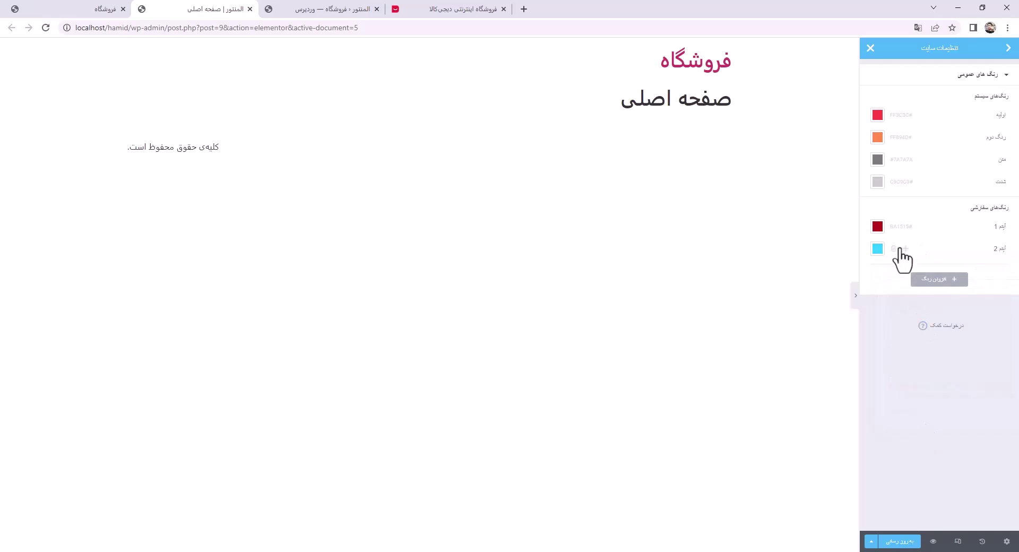
Add a third custom global color and delete it again.
click(938, 281)
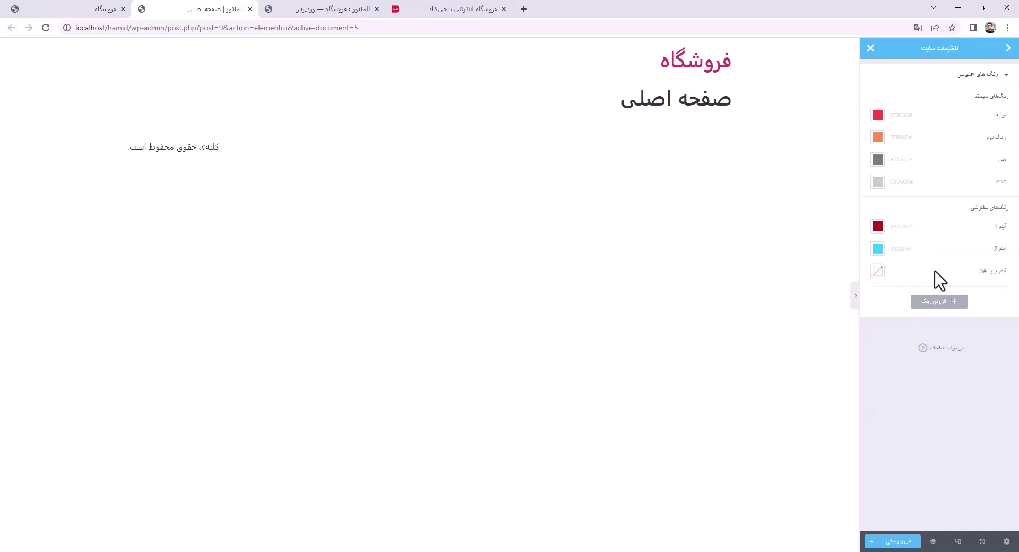
click(893, 272)
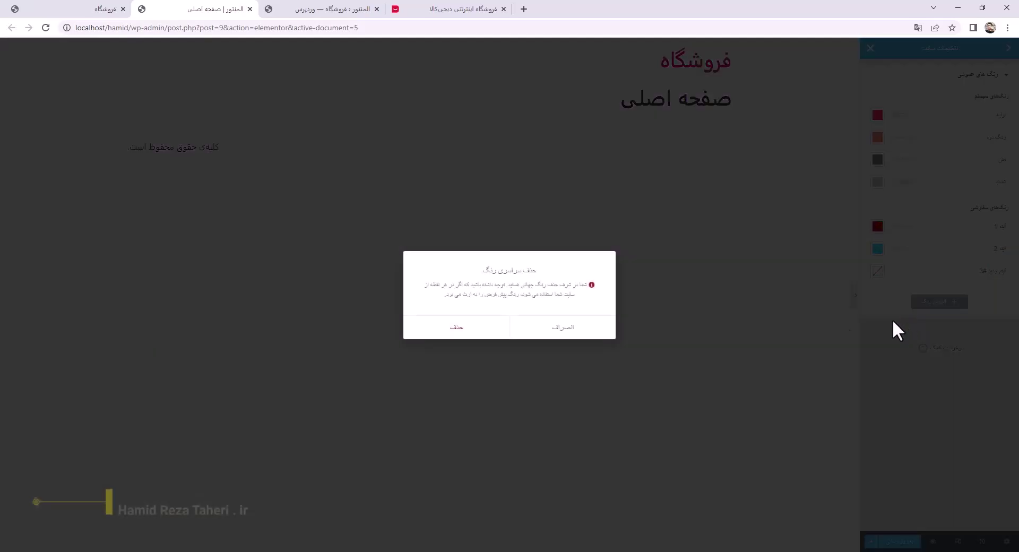
click(455, 332)
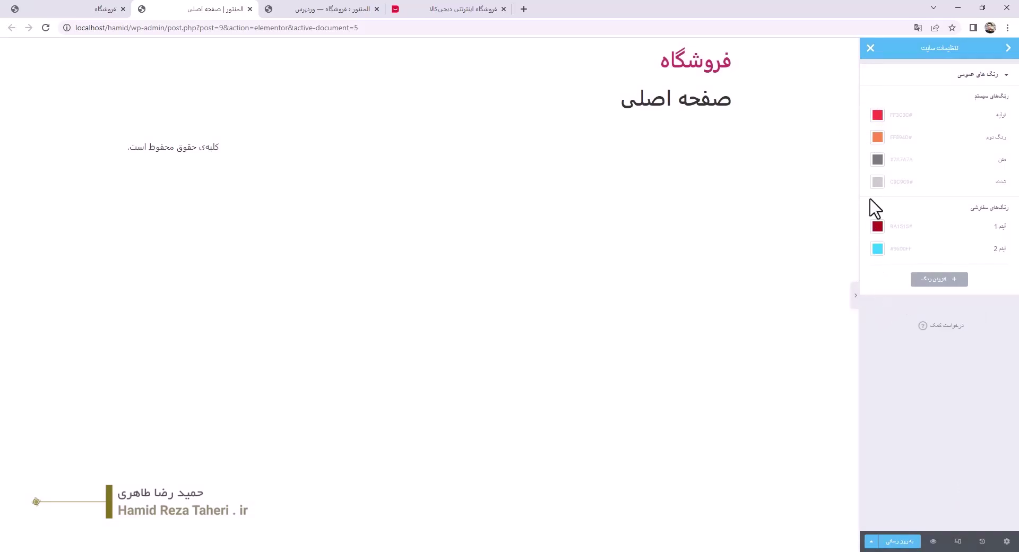
Update the site settings to save the global colors.
click(906, 542)
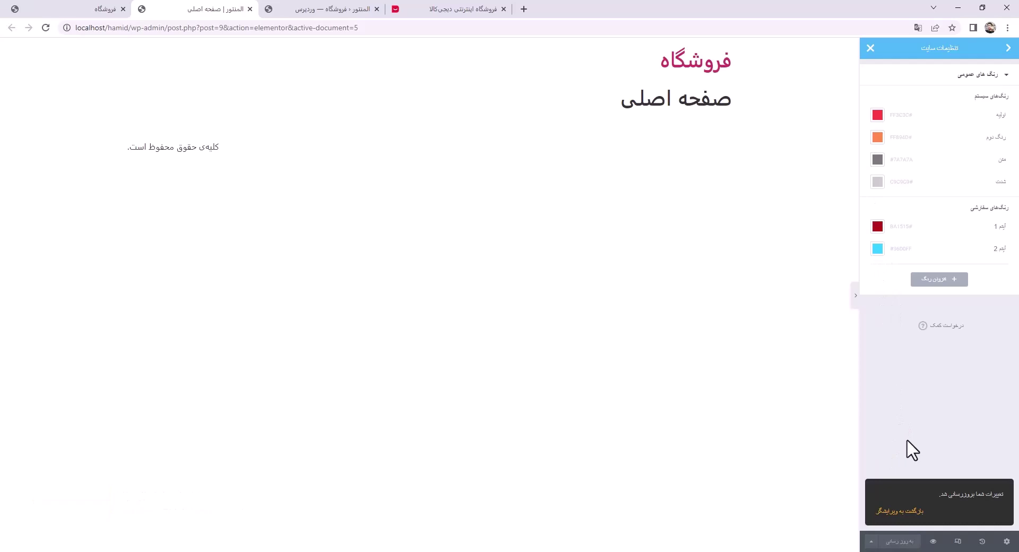